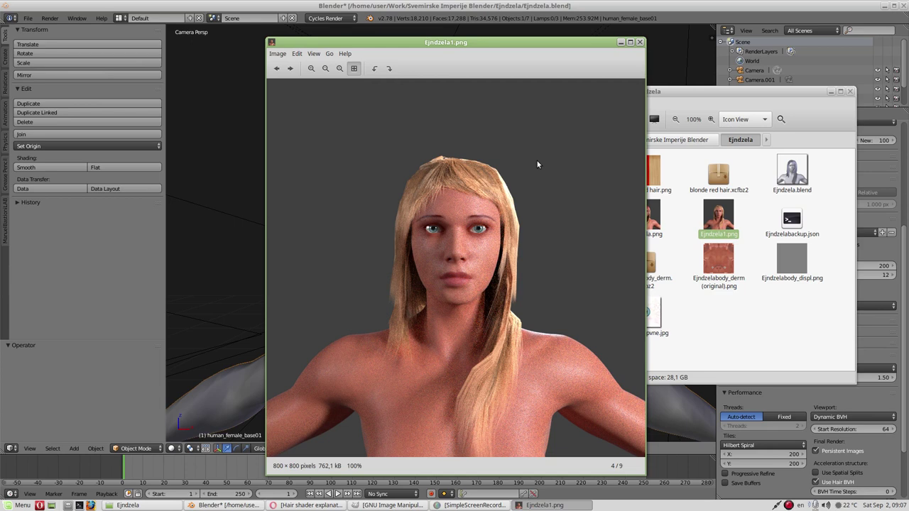
Bring Blender back in front of the Ejndzela1.png render and list its editor types
{"action": "left_click", "coordinate": [13, 448]}
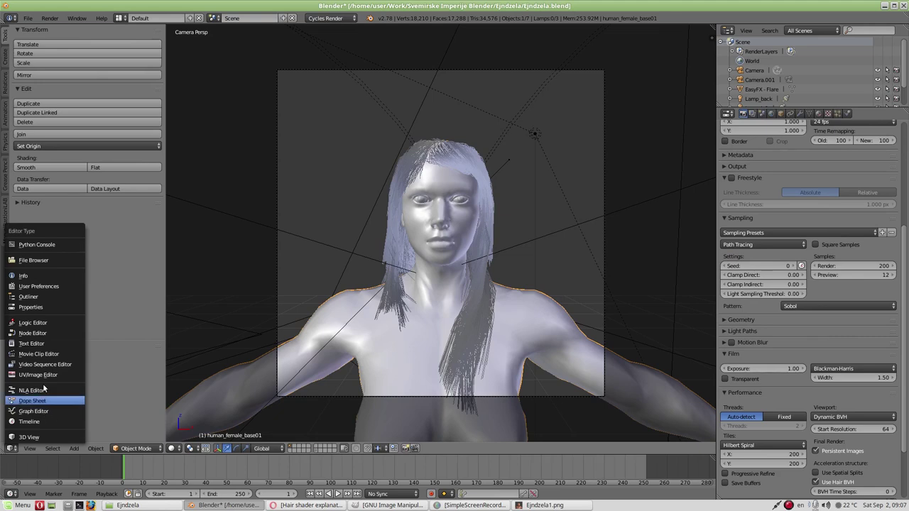
Switch the area to the Node Editor and zoom out on the hair material's shader nodes
{"action": "left_click", "coordinate": [41, 334]}
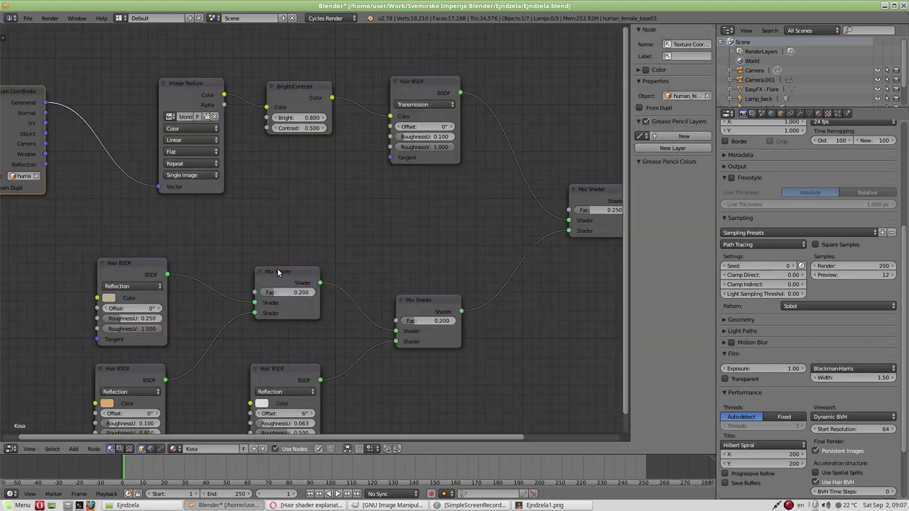
{"action": "scroll", "coordinate": [349, 254], "scroll_direction": "down", "scroll_amount": 1}
{"action": "scroll", "coordinate": [349, 260], "scroll_direction": "down", "scroll_amount": 1}
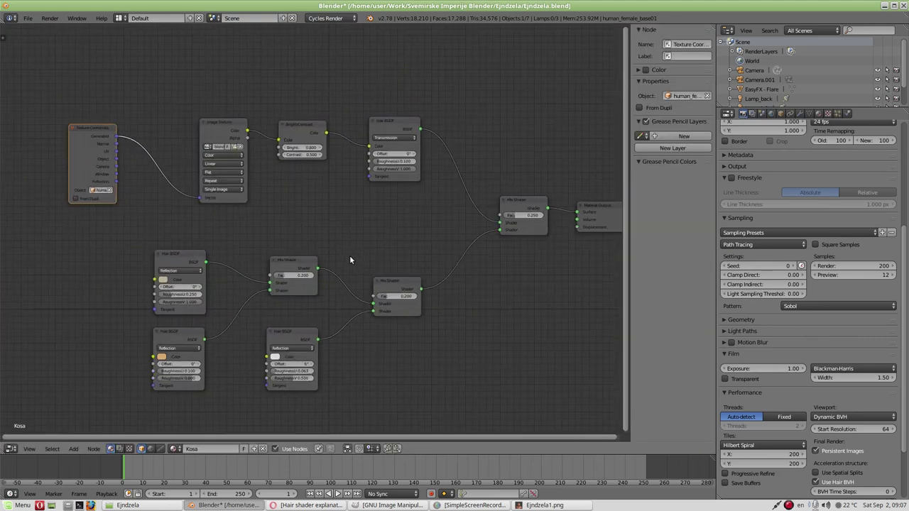
{"action": "scroll", "coordinate": [349, 259], "scroll_direction": "down", "scroll_amount": 1}
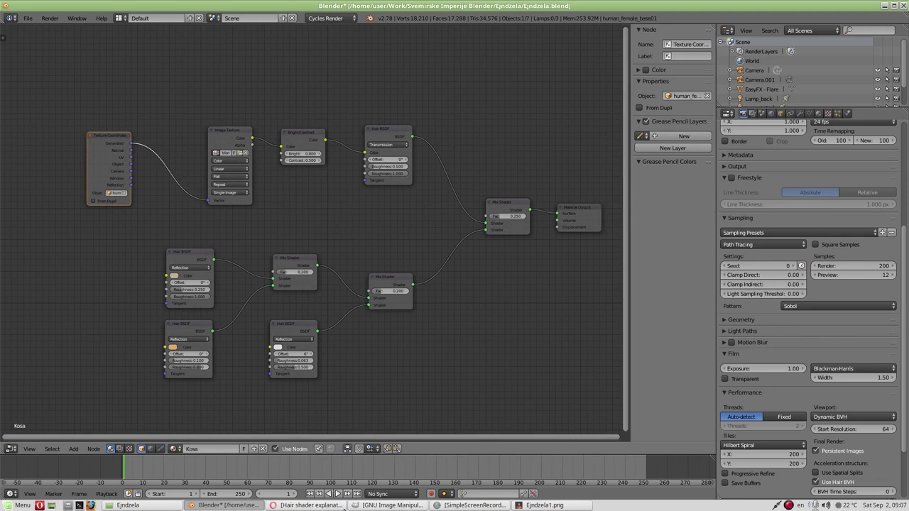
Open hair_shader_explanation PNG from the Ejndzela folder in the image viewer
{"action": "left_click", "coordinate": [186, 507]}
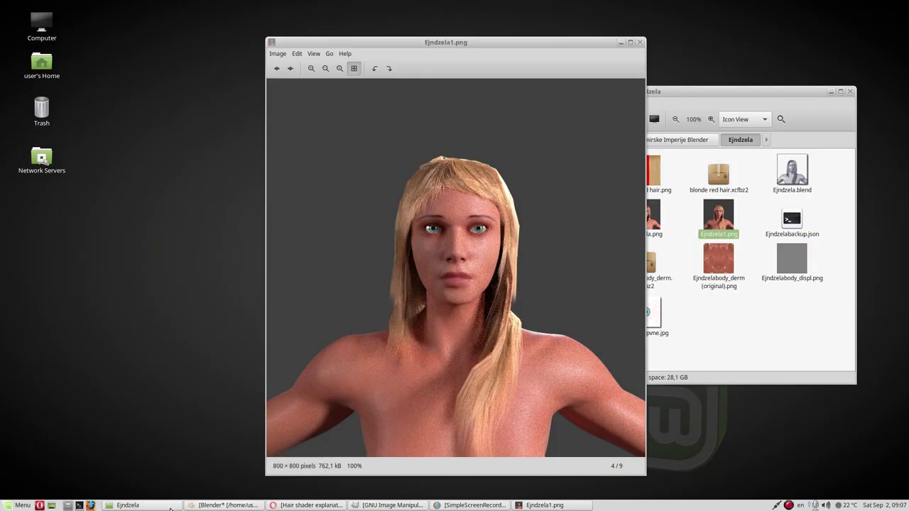
{"action": "left_click", "coordinate": [171, 507]}
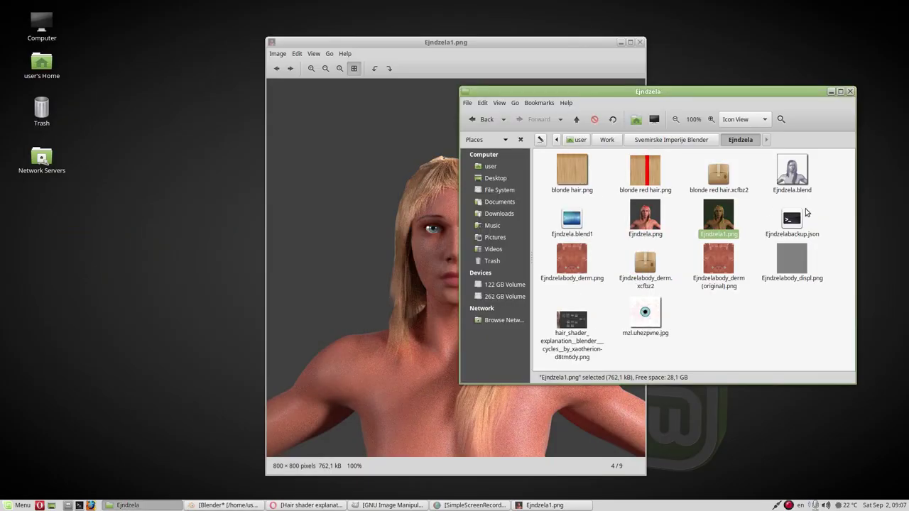
{"action": "double_click", "coordinate": [572, 321]}
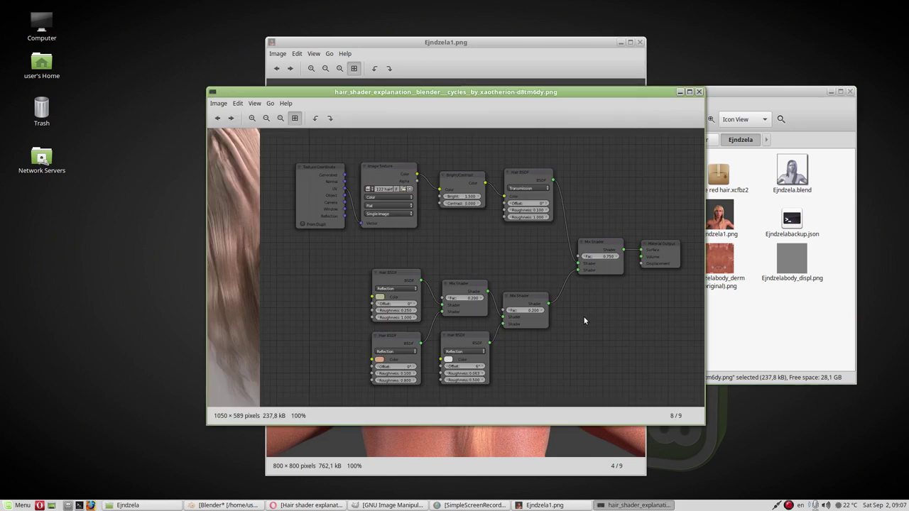
Review the DeviantArt hair shader page in Opera, then put the browser away
{"action": "left_click", "coordinate": [326, 505]}
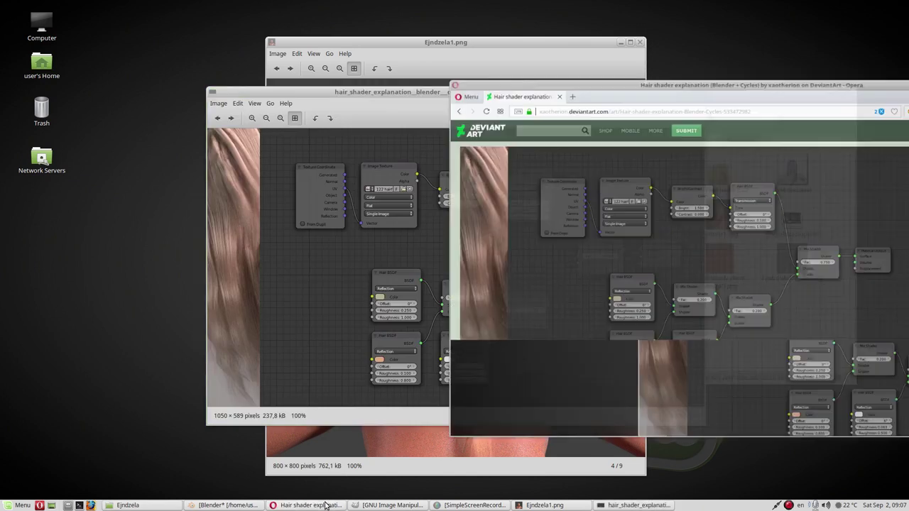
{"action": "left_click_drag", "start_coordinate": [801, 75], "coordinate": [515, 62]}
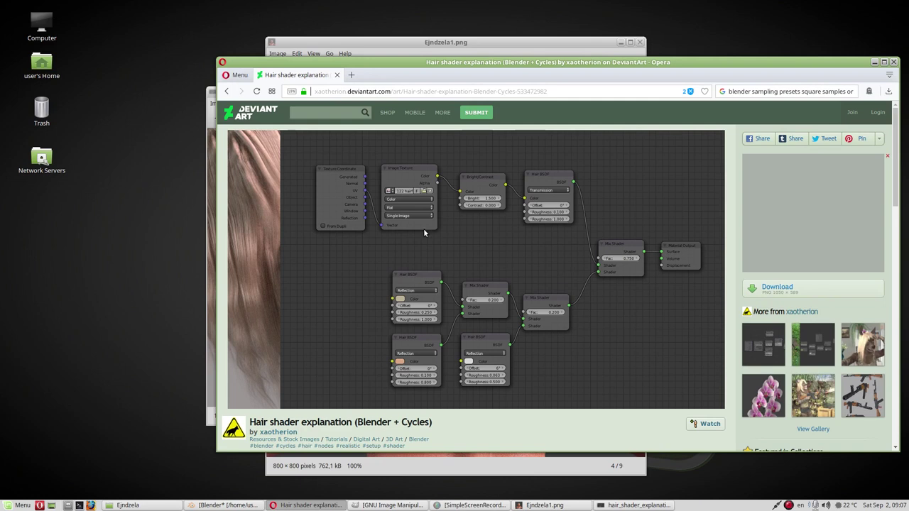
{"action": "left_click", "coordinate": [874, 62]}
Zoom to the reference's Texture Coordinate node, then bring the Ejndzela1.png render forward
{"action": "scroll", "coordinate": [539, 193], "scroll_direction": "up", "scroll_amount": 3}
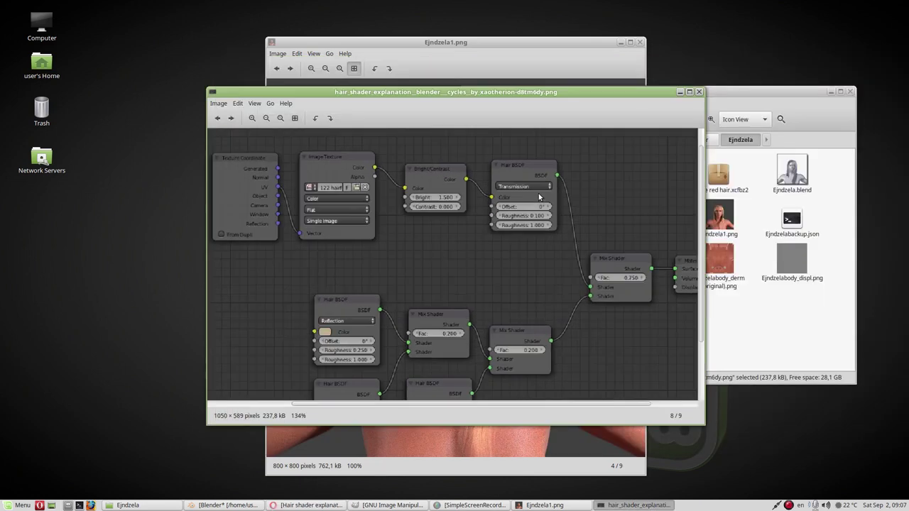
{"action": "left_click_drag", "start_coordinate": [364, 265], "coordinate": [531, 308]}
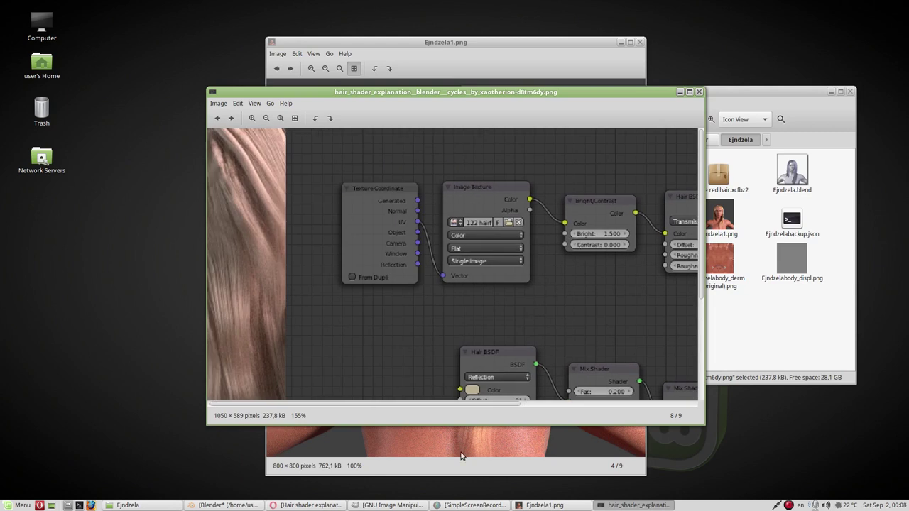
{"action": "left_click", "coordinate": [529, 505]}
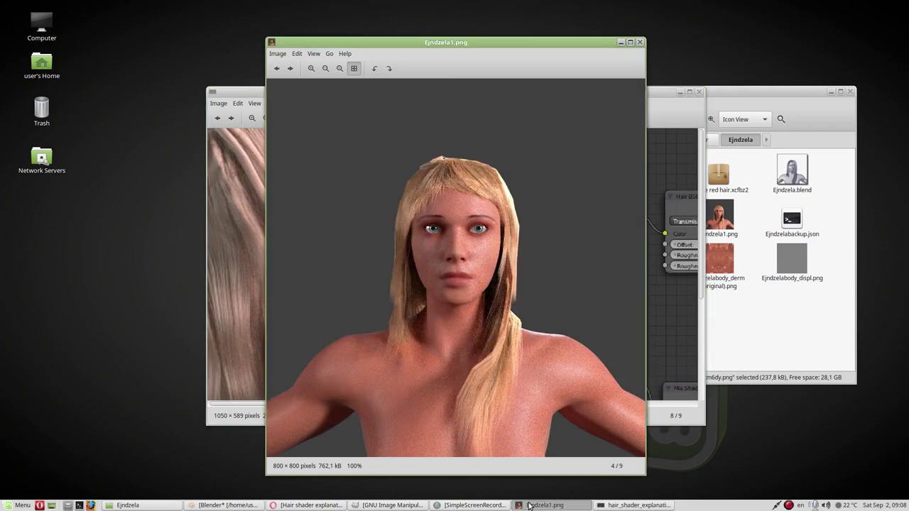
Frame Blender's Texture Coordinate and Image Texture nodes, with the reference image dragged beside them
{"action": "left_click", "coordinate": [240, 506]}
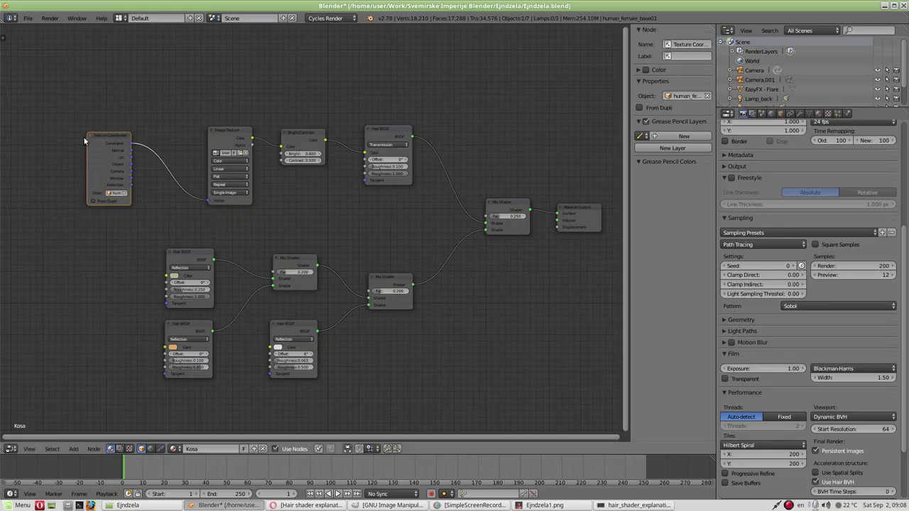
{"action": "scroll", "coordinate": [83, 140], "scroll_direction": "up", "scroll_amount": 2}
{"action": "middle_click_drag", "start_coordinate": [102, 147], "coordinate": [324, 262]}
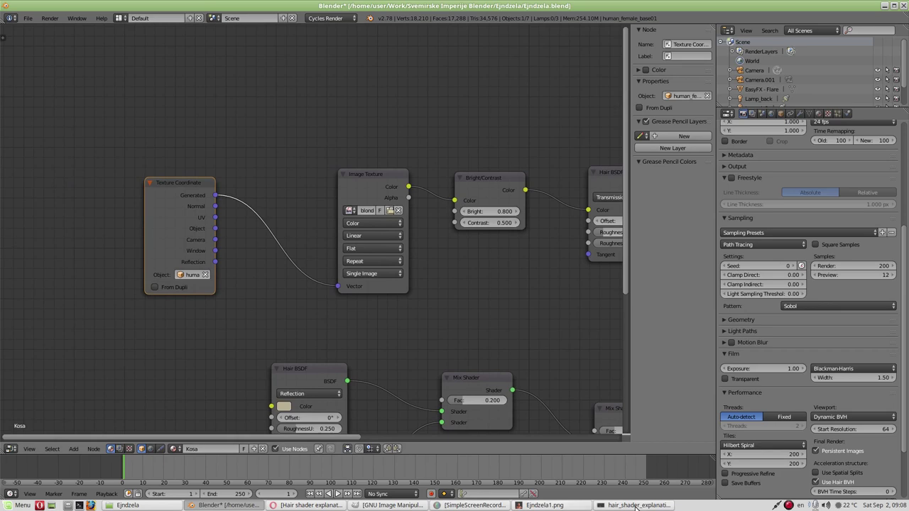
{"action": "left_click", "coordinate": [637, 505]}
{"action": "left_click_drag", "start_coordinate": [377, 93], "coordinate": [498, 84]}
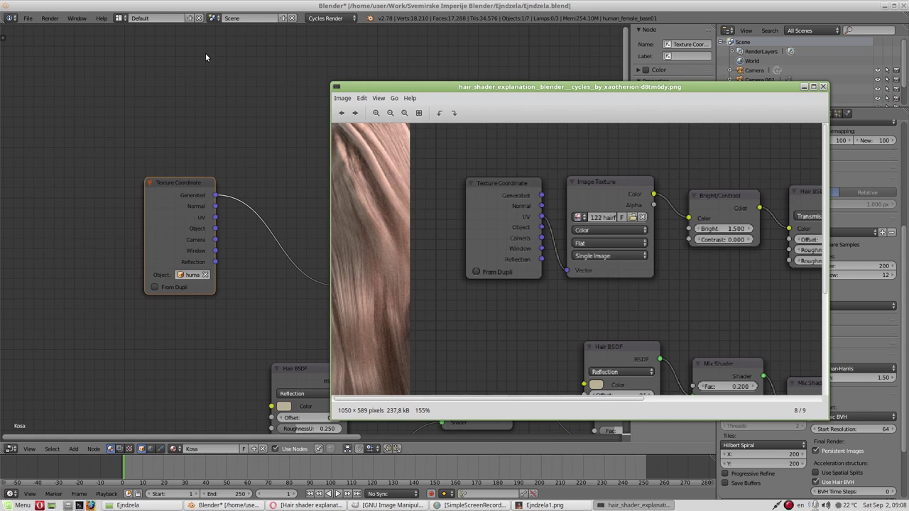
Check Blender's version on the Help splash screen, then return to the node view
{"action": "left_click", "coordinate": [104, 19]}
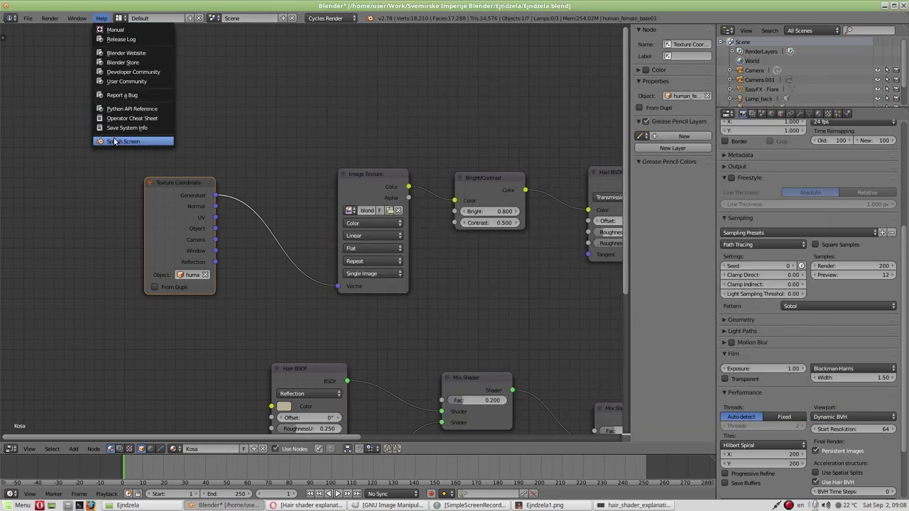
{"action": "left_click", "coordinate": [114, 140]}
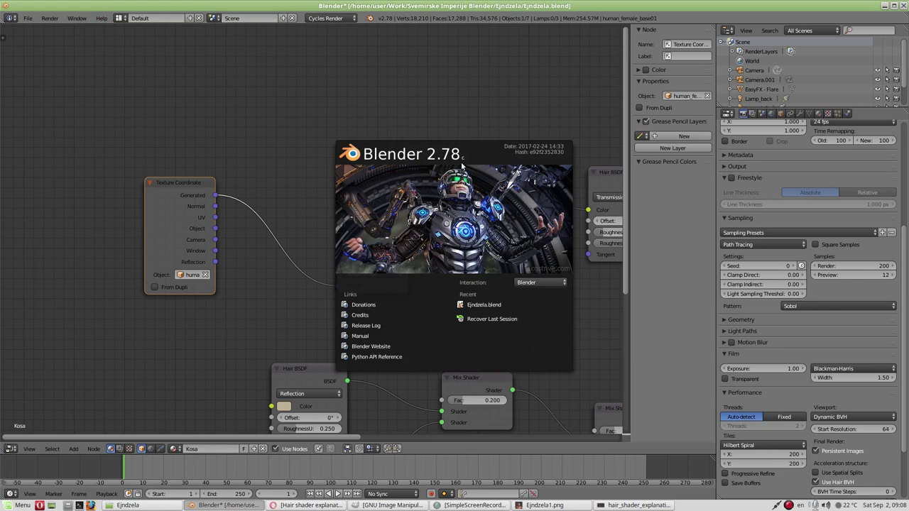
{"action": "left_click", "coordinate": [634, 505]}
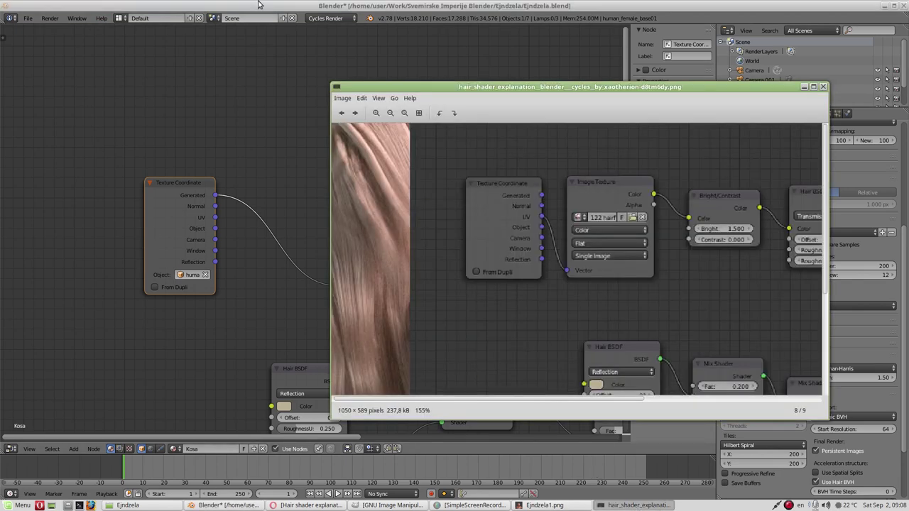
{"action": "left_click", "coordinate": [142, 250]}
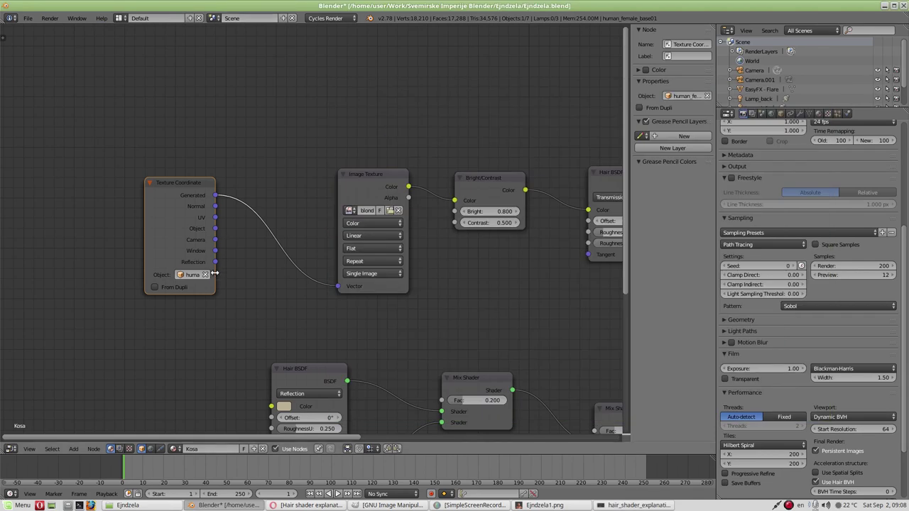
Widen the Texture Coordinate node until human_female_base01 shows in full
{"action": "left_click_drag", "start_coordinate": [215, 274], "coordinate": [253, 274]}
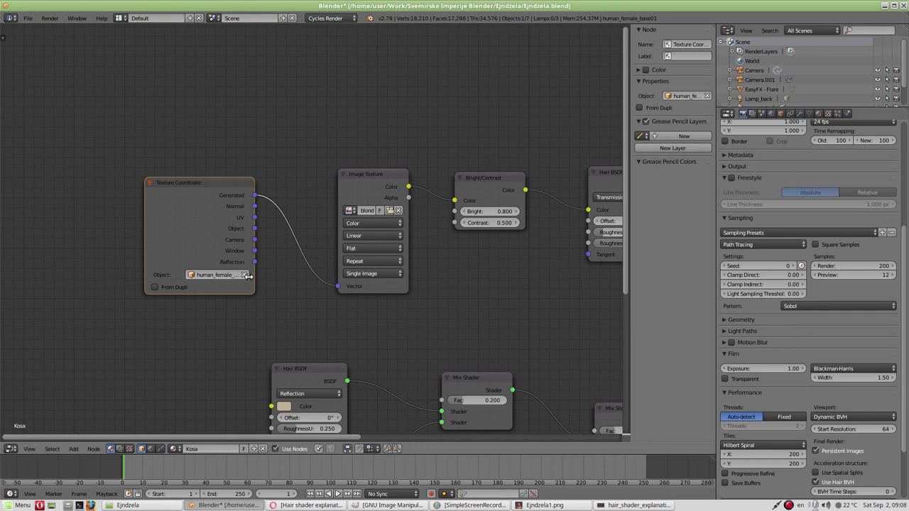
{"action": "left_click_drag", "start_coordinate": [252, 276], "coordinate": [232, 276]}
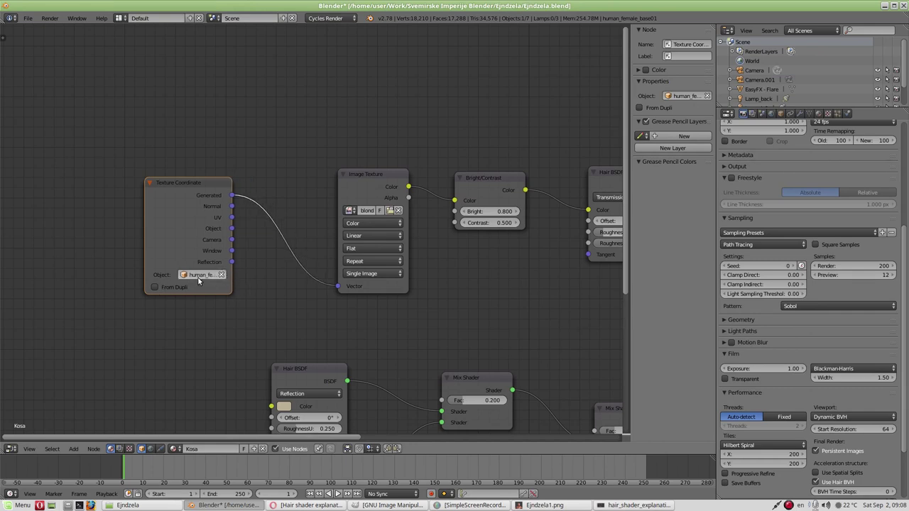
{"action": "key", "text": "ctrl+z"}
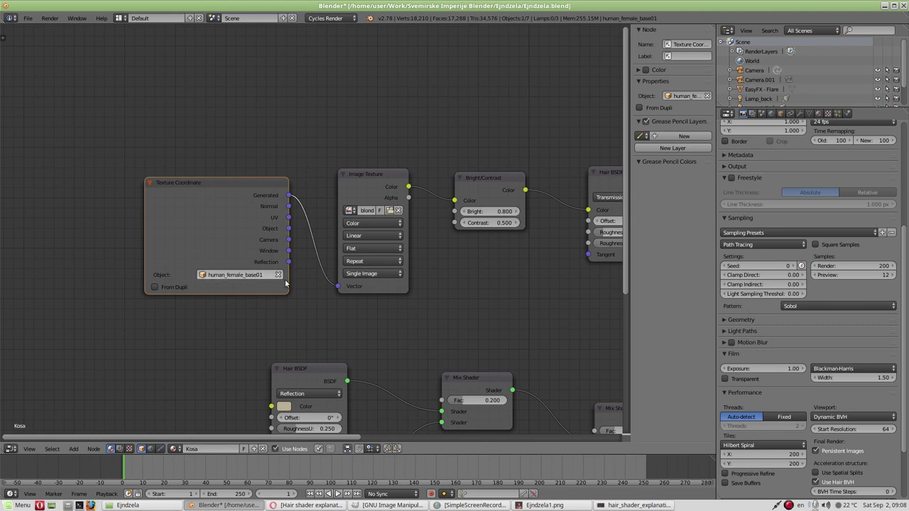
Restore the Node Editor after a 3D View switch, and place the hair shader reference up-right
{"action": "left_click", "coordinate": [11, 449]}
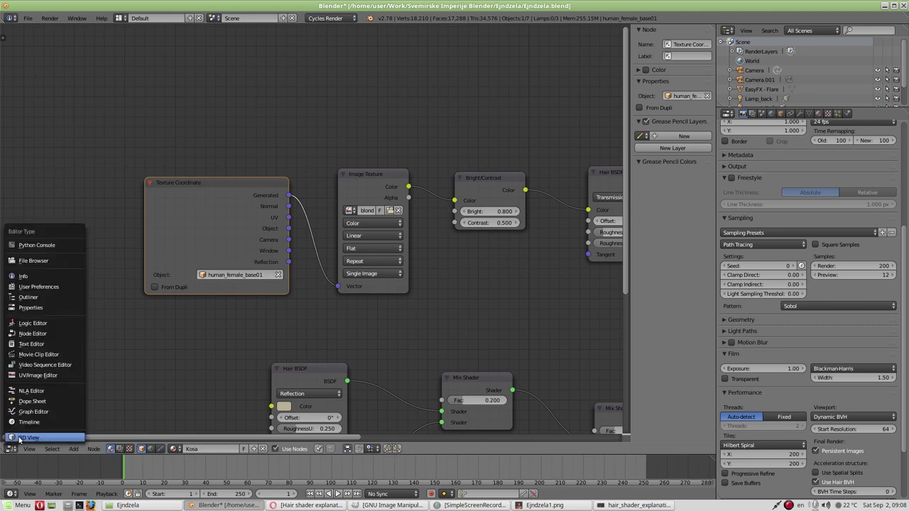
{"action": "left_click", "coordinate": [28, 438]}
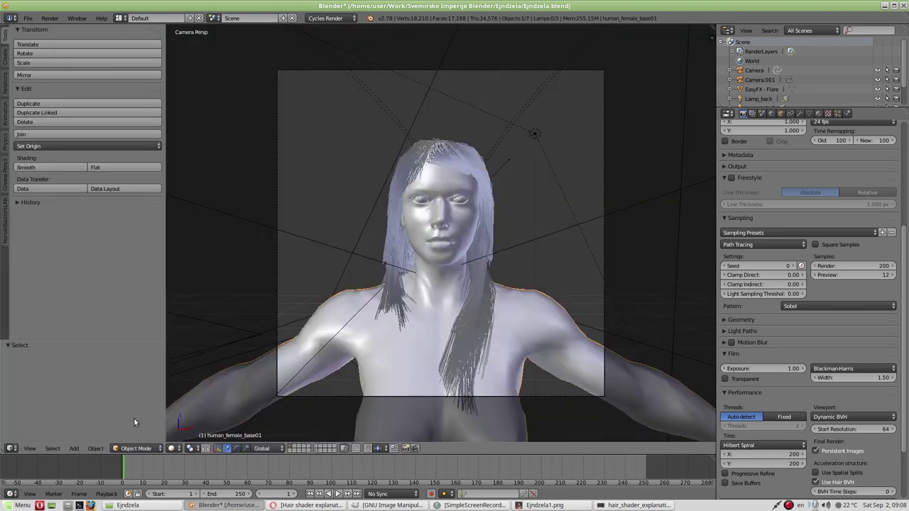
{"action": "left_click", "coordinate": [11, 449]}
{"action": "left_click", "coordinate": [28, 323]}
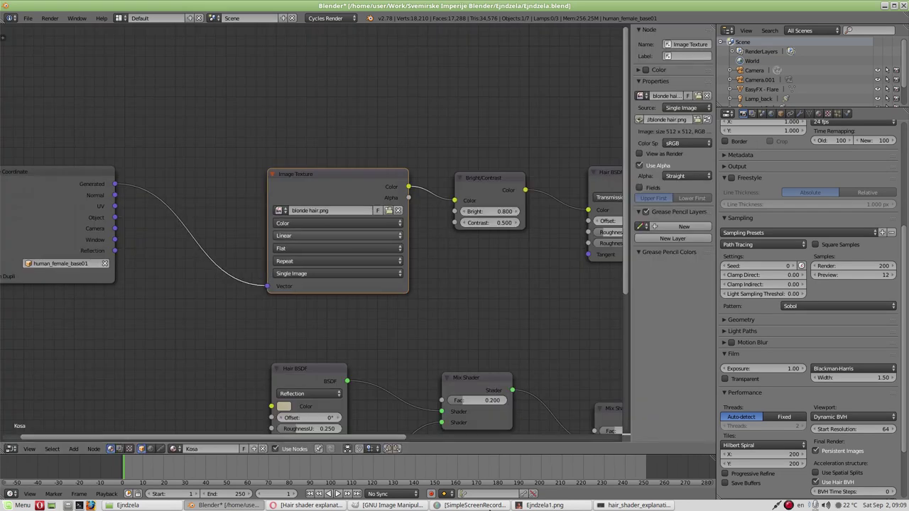
{"action": "left_click", "coordinate": [635, 505]}
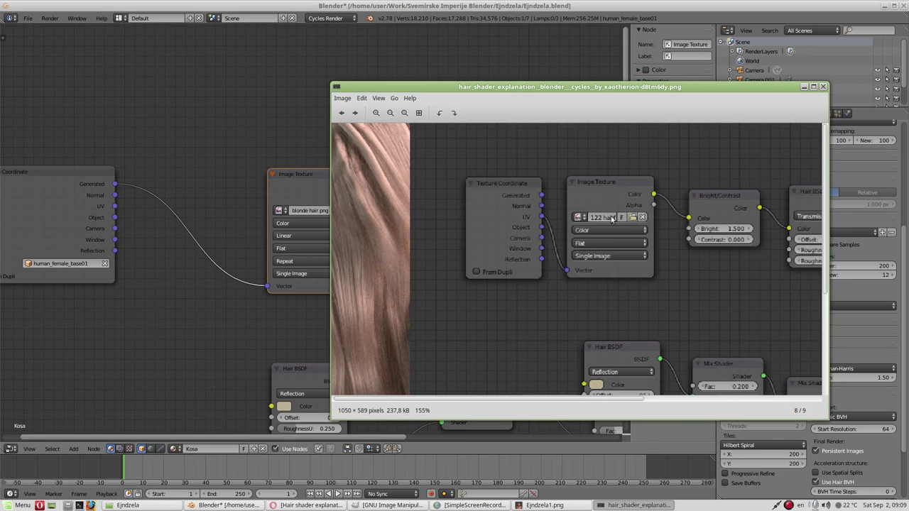
{"action": "left_click_drag", "start_coordinate": [637, 89], "coordinate": [700, 52]}
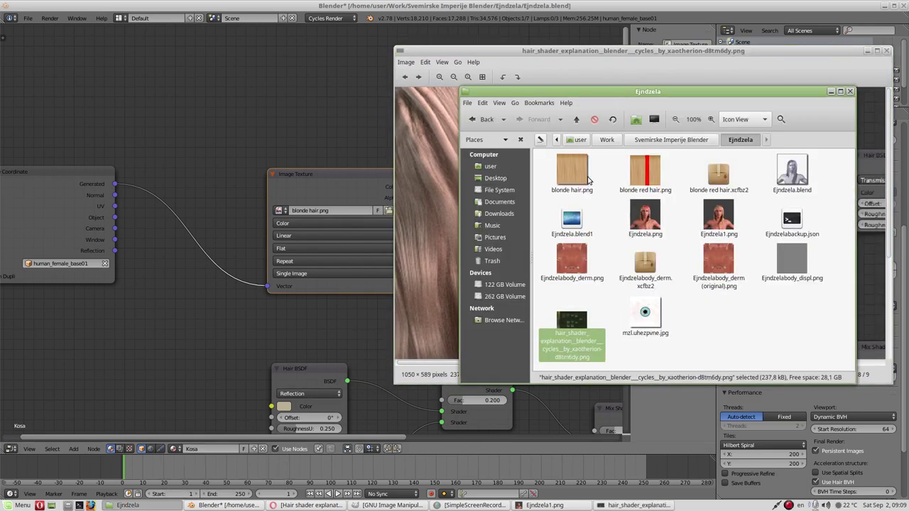
Preview the 512×512 blonde hair.png texture, close it, and return to the shader reference
{"action": "double_click", "coordinate": [582, 178]}
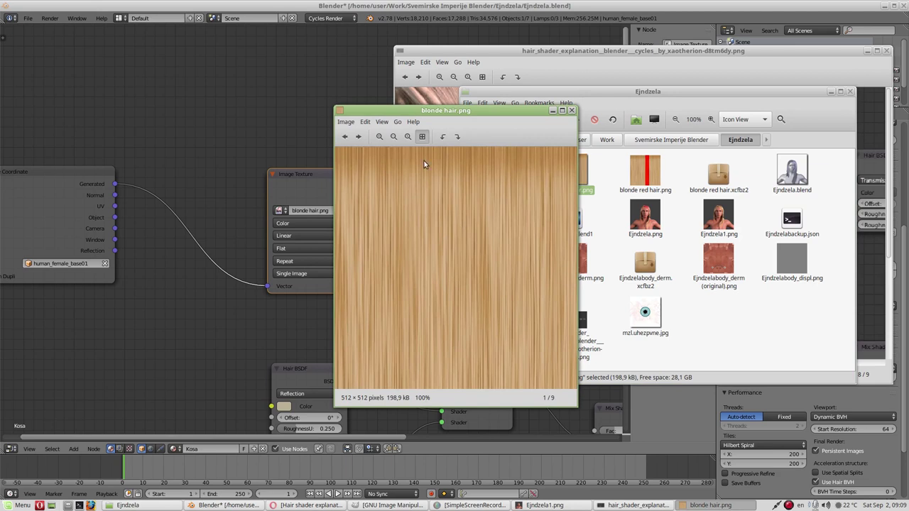
{"action": "left_click", "coordinate": [571, 111]}
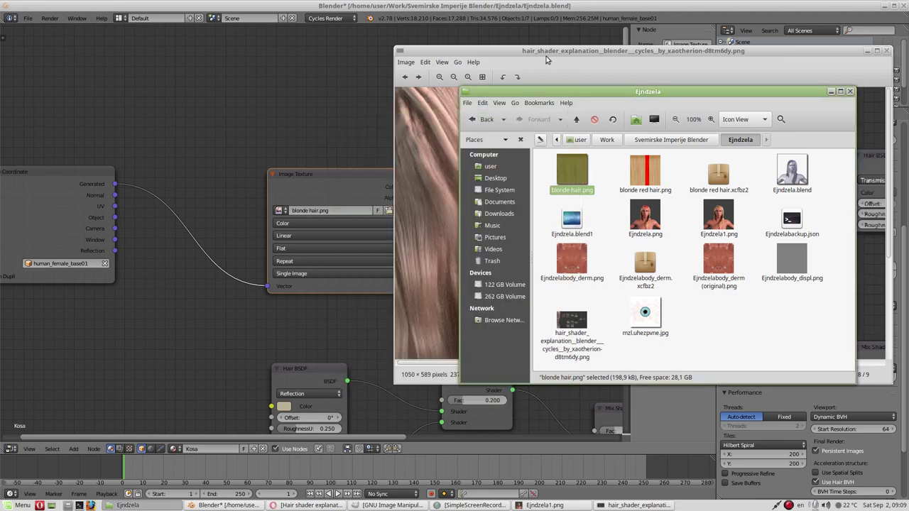
{"action": "left_click", "coordinate": [546, 56]}
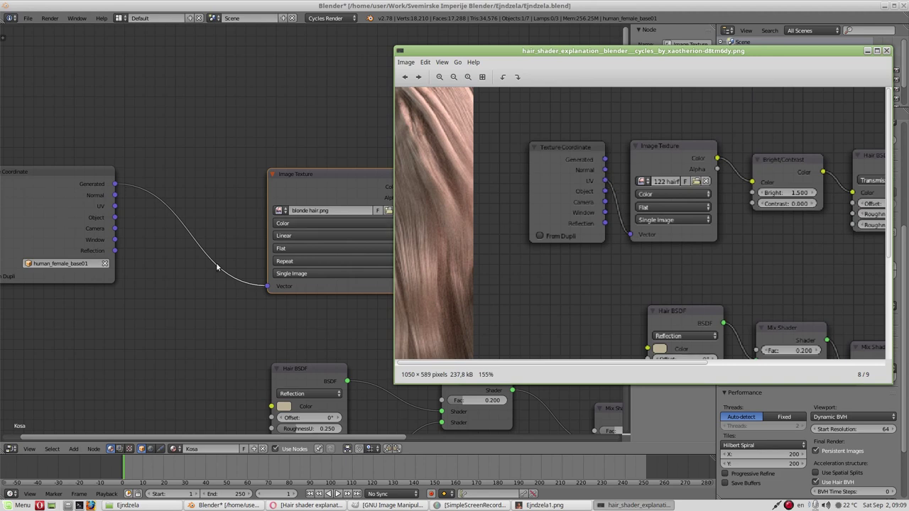
Move the Image Texture node further left and pan the node view
{"action": "left_click", "coordinate": [541, 10]}
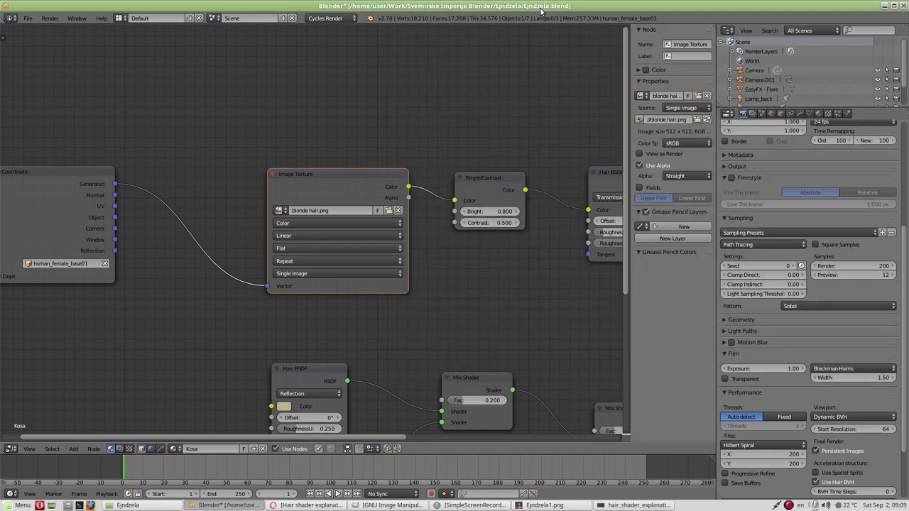
{"action": "left_click_drag", "start_coordinate": [274, 173], "coordinate": [209, 170]}
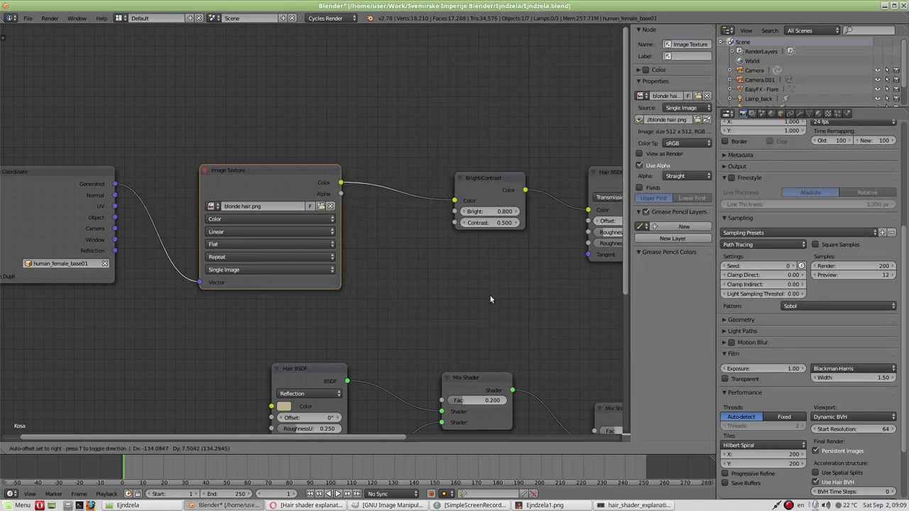
{"action": "middle_click_drag", "start_coordinate": [476, 294], "coordinate": [310, 284]}
{"action": "scroll", "coordinate": [310, 284], "scroll_direction": "down", "scroll_amount": 1}
Compare the reference's output nodes with Blender's Hair BSDF and Material Output nodes
{"action": "left_click", "coordinate": [610, 505]}
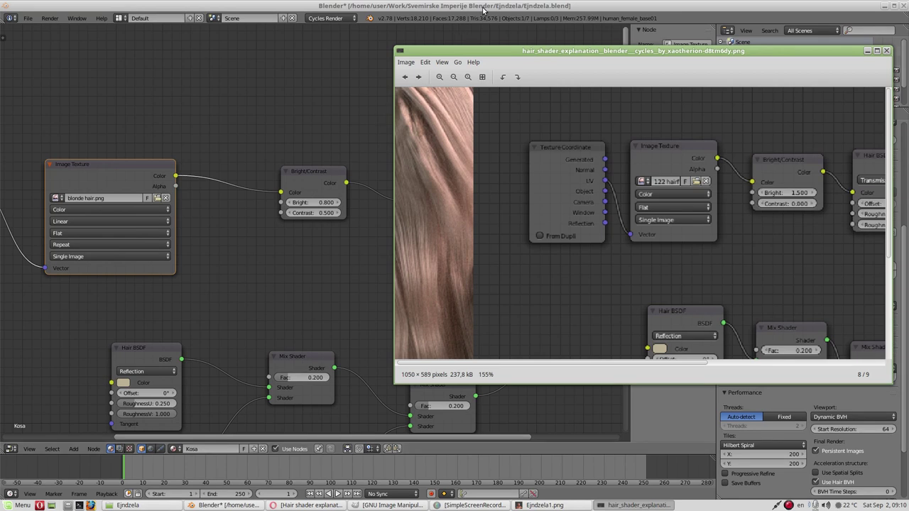
{"action": "left_click_drag", "start_coordinate": [637, 255], "coordinate": [385, 260]}
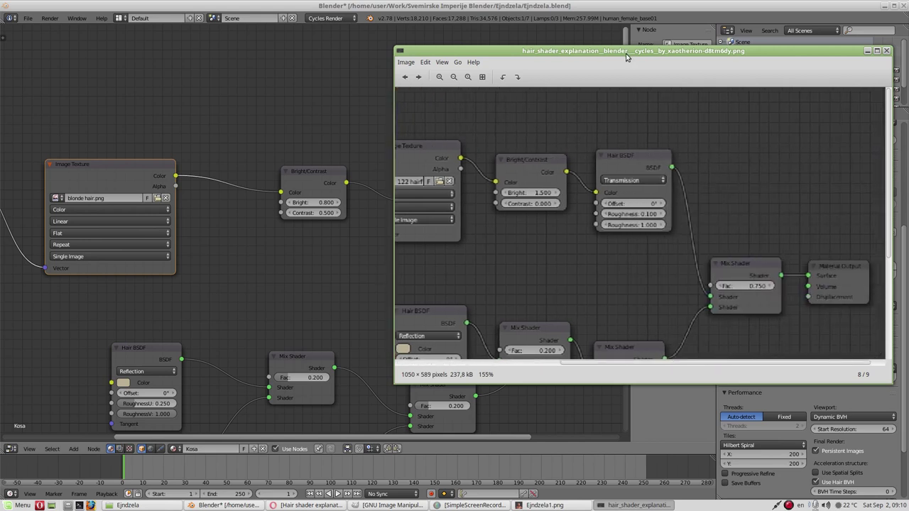
{"action": "left_click_drag", "start_coordinate": [625, 53], "coordinate": [491, 202]}
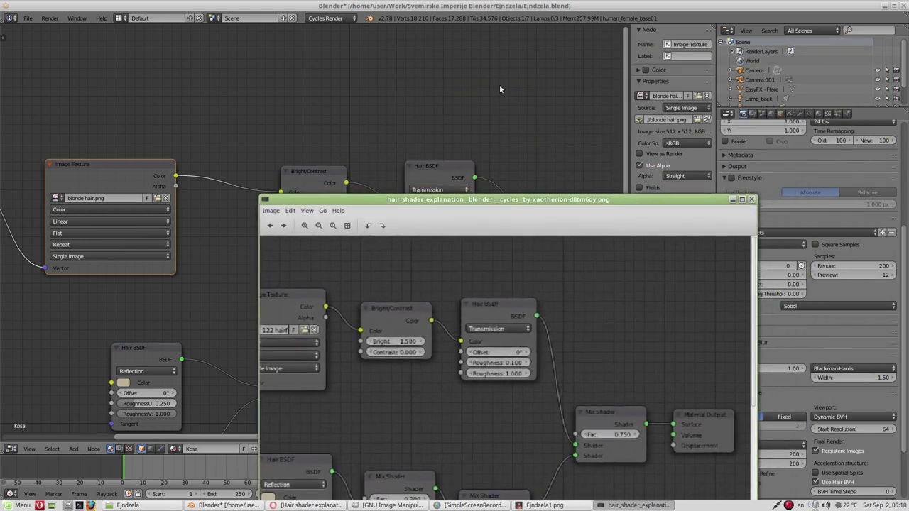
{"action": "left_click", "coordinate": [499, 108]}
{"action": "middle_click_drag", "start_coordinate": [492, 81], "coordinate": [309, 76]}
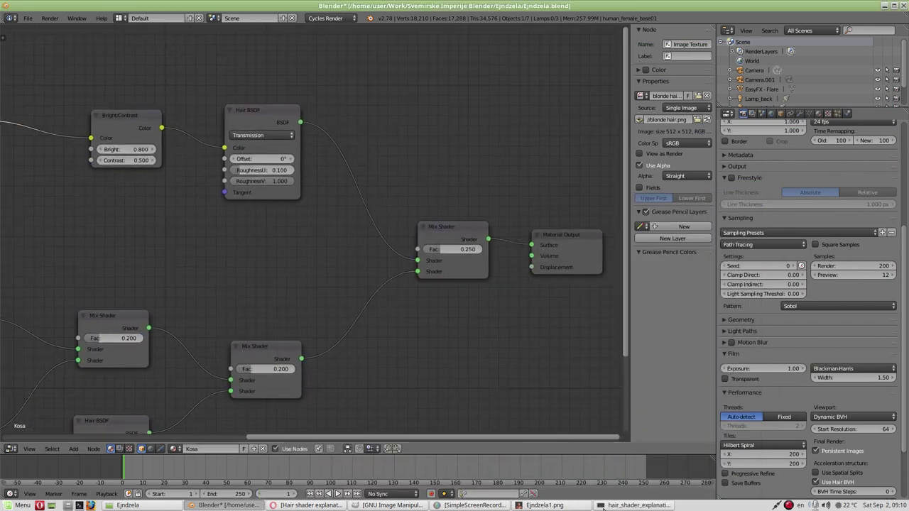
Reposition the reference and pan through its reflection nodes to the final Mix Shader
{"action": "left_click", "coordinate": [603, 507]}
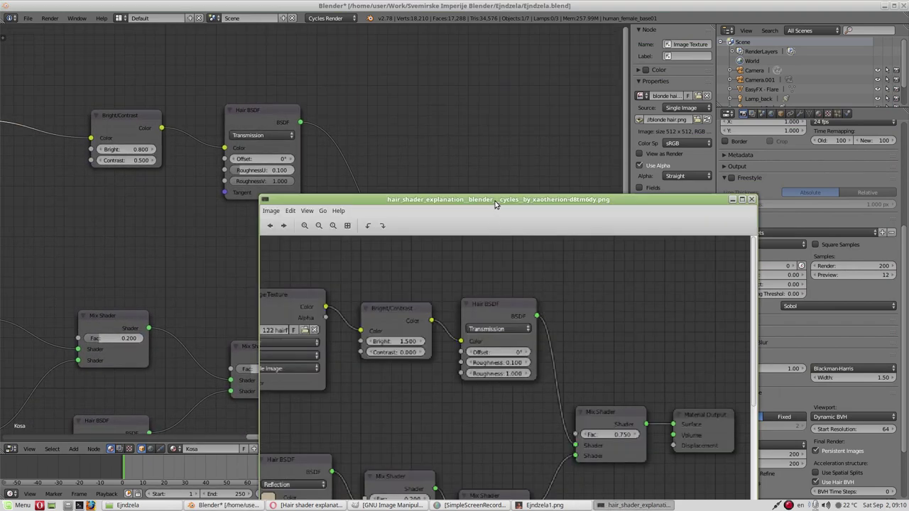
{"action": "left_click_drag", "start_coordinate": [496, 204], "coordinate": [602, 110]}
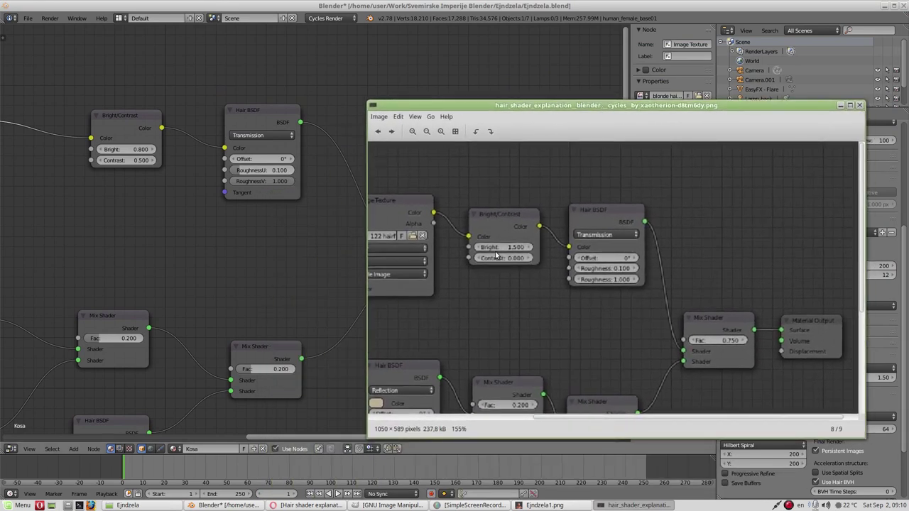
{"action": "left_click_drag", "start_coordinate": [705, 107], "coordinate": [608, 277]}
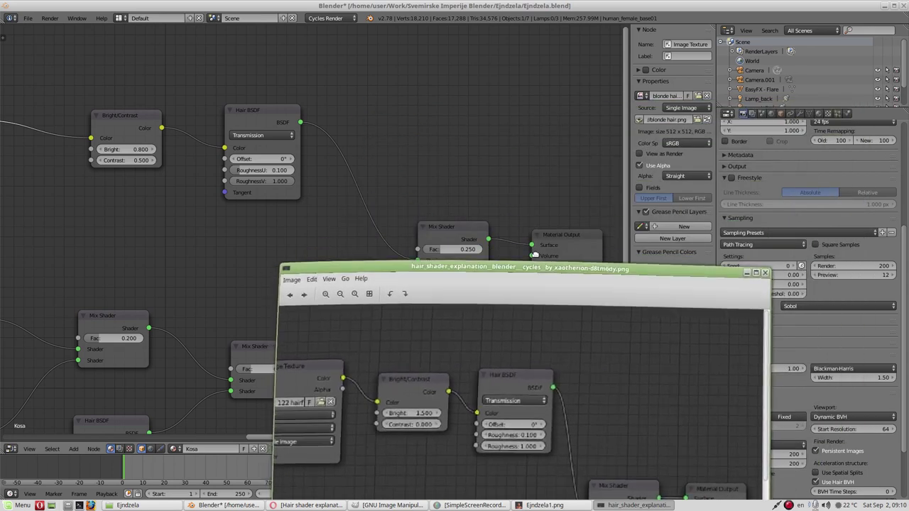
{"action": "left_click_drag", "start_coordinate": [505, 279], "coordinate": [709, 54]}
{"action": "left_click_drag", "start_coordinate": [674, 280], "coordinate": [537, 250]}
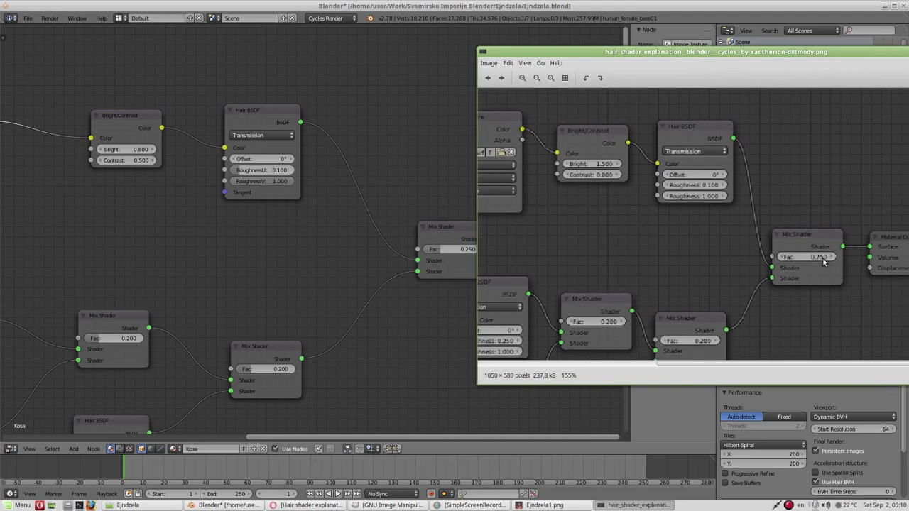
{"action": "mouse_move", "coordinate": [651, 270]}
{"action": "left_mouse_down"}
{"action": "mouse_move", "coordinate": [710, 172]}
{"action": "mouse_move", "coordinate": [826, 181]}
{"action": "mouse_move", "coordinate": [885, 158]}
{"action": "left_mouse_up"}
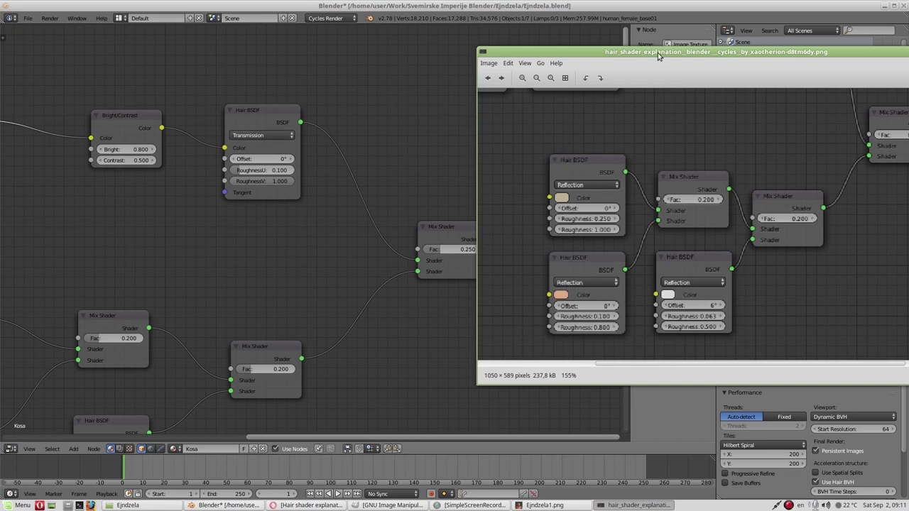
{"action": "left_click_drag", "start_coordinate": [658, 56], "coordinate": [424, 61]}
{"action": "mouse_move", "coordinate": [573, 189]}
{"action": "left_mouse_down"}
{"action": "mouse_move", "coordinate": [440, 207]}
{"action": "mouse_move", "coordinate": [670, 178]}
{"action": "left_mouse_up"}
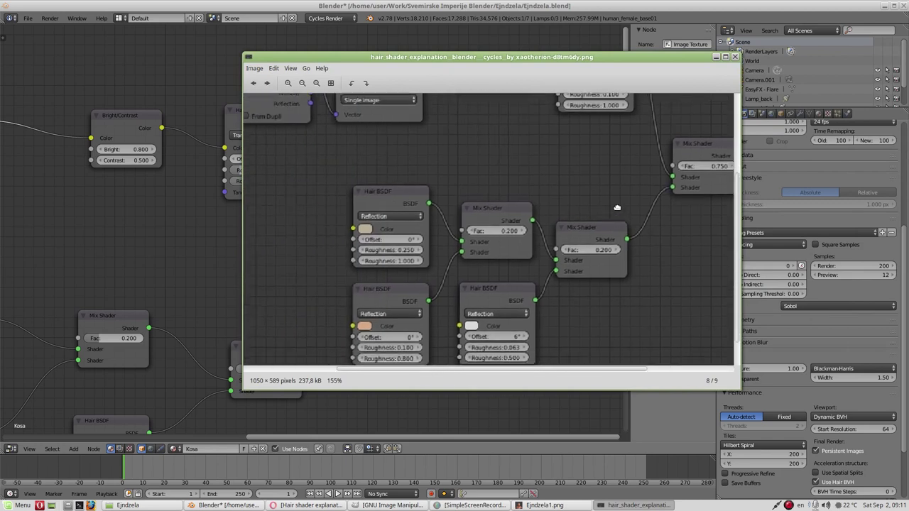
{"action": "left_click", "coordinate": [524, 47]}
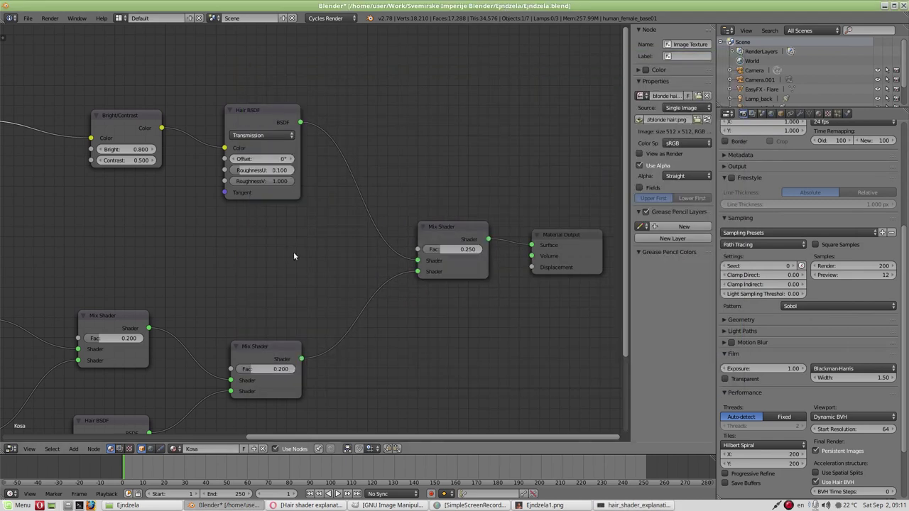
Compare Blender's reflection Hair BSDF and Mix Shader nodes against the shifted reference screenshot
{"action": "middle_click_drag", "start_coordinate": [487, 147], "coordinate": [548, 106]}
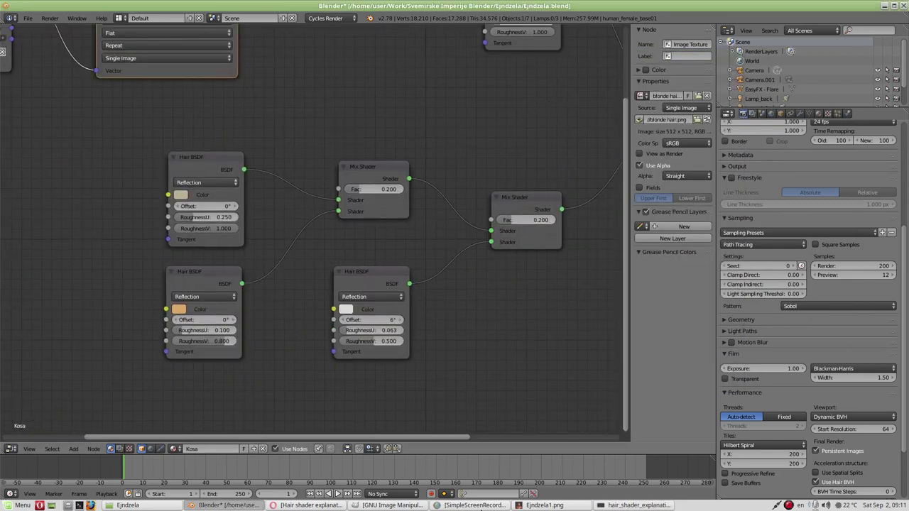
{"action": "key", "text": "alt+Tab"}
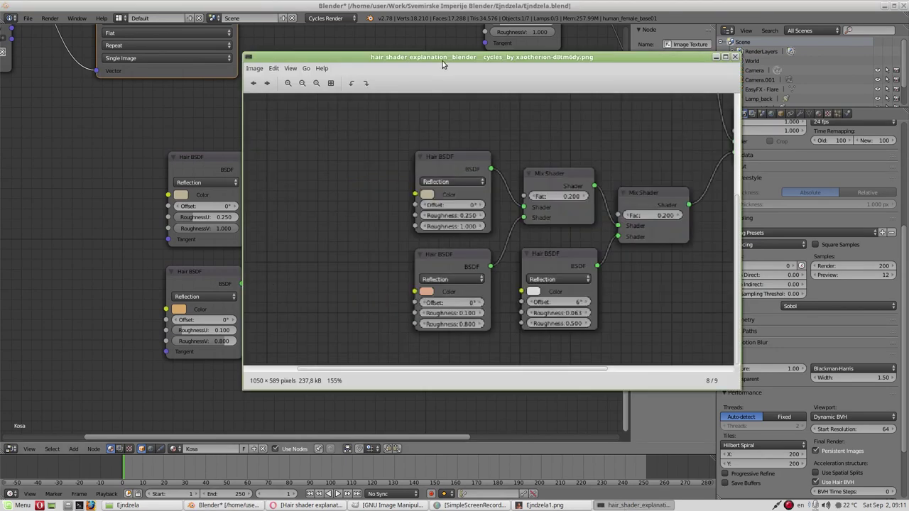
{"action": "left_click_drag", "start_coordinate": [442, 64], "coordinate": [475, 64]}
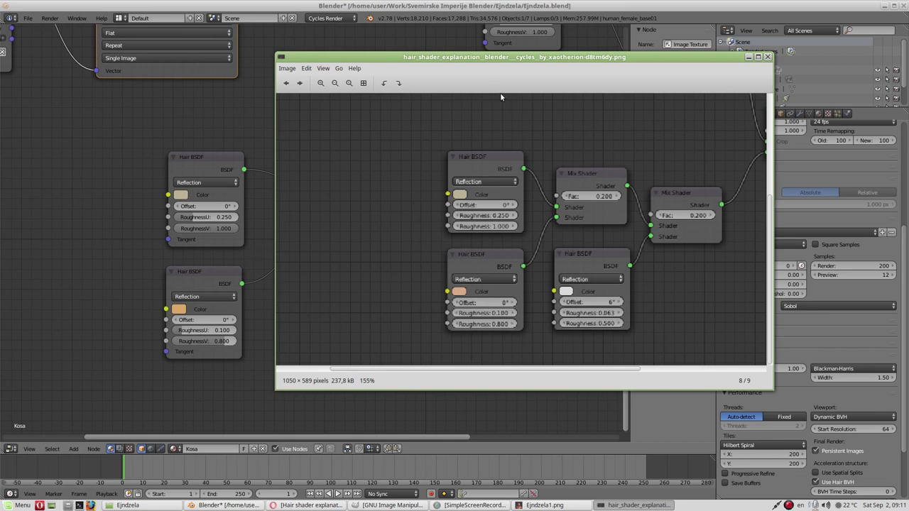
{"action": "left_click_drag", "start_coordinate": [494, 61], "coordinate": [705, 63]}
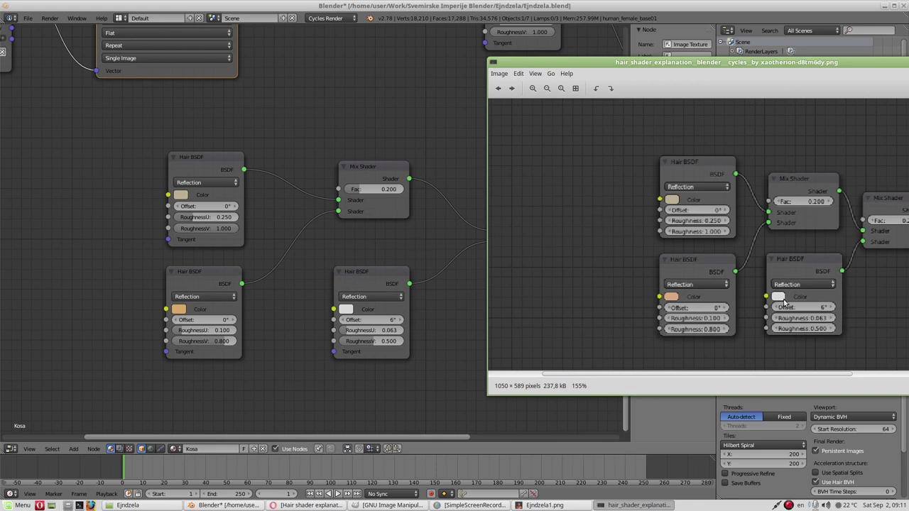
{"action": "left_click", "coordinate": [408, 267]}
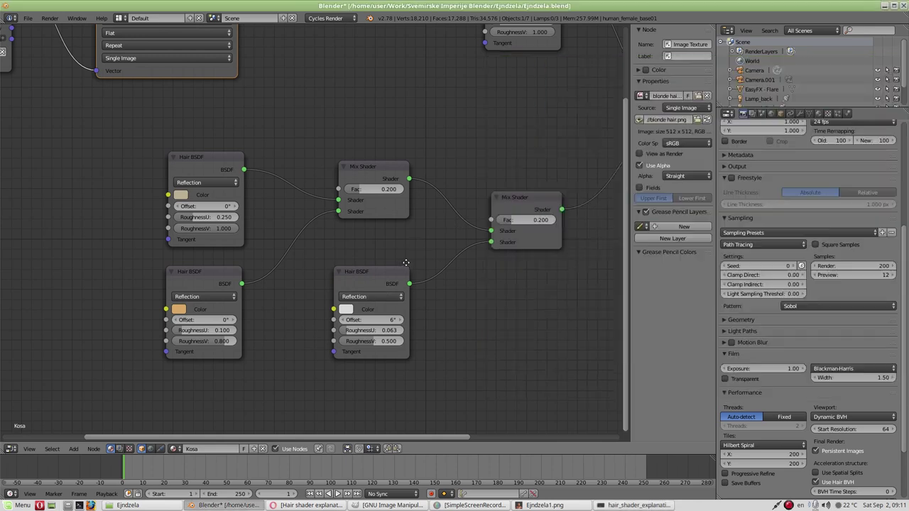
{"action": "scroll", "coordinate": [284, 320], "scroll_direction": "down", "scroll_amount": 3, "text": "ctrl"}
{"action": "scroll", "coordinate": [316, 379], "scroll_direction": "down", "scroll_amount": 3, "text": "ctrl"}
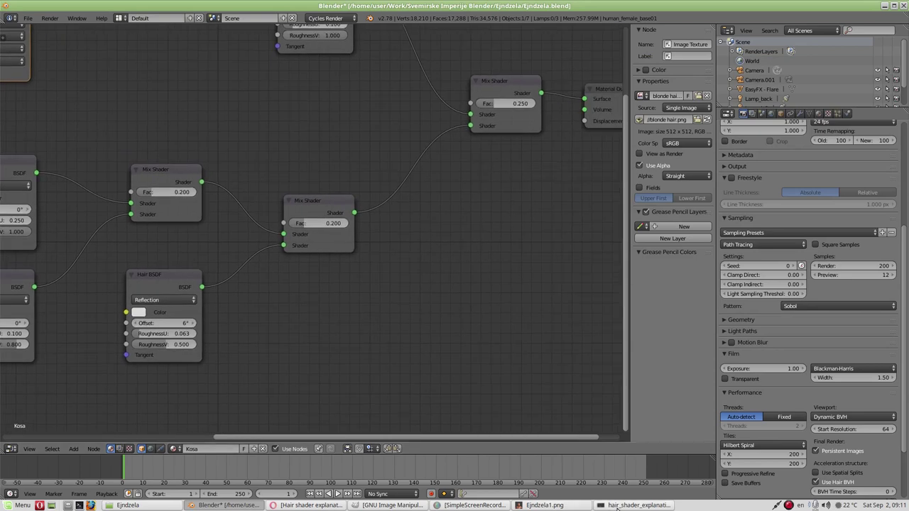
Pan across the reference's node graph once more, then close the reference picture
{"action": "key", "text": "alt+Tab"}
{"action": "left_click_drag", "start_coordinate": [724, 242], "coordinate": [535, 257]}
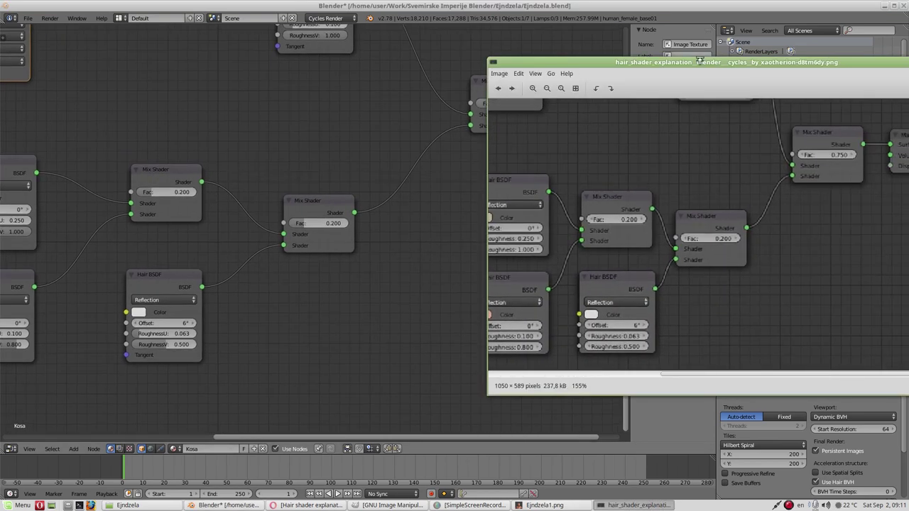
{"action": "left_click_drag", "start_coordinate": [713, 59], "coordinate": [446, 47]}
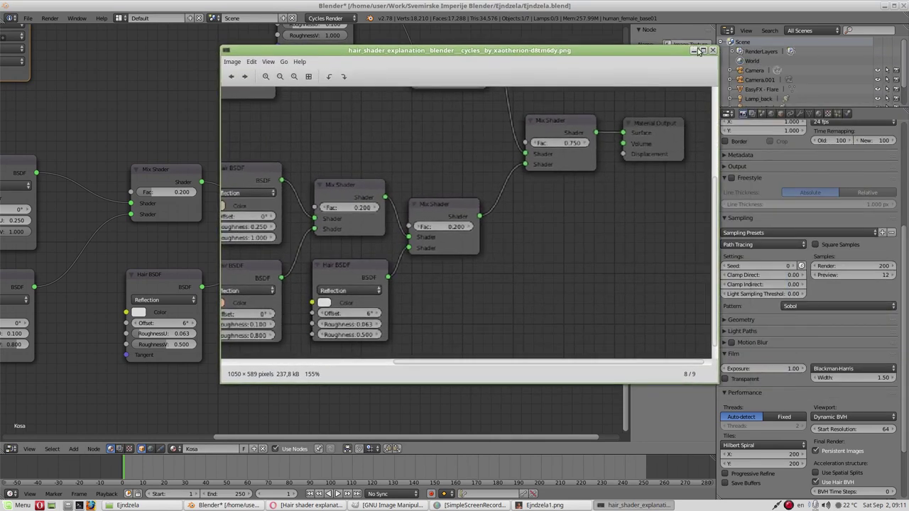
{"action": "left_click", "coordinate": [713, 51]}
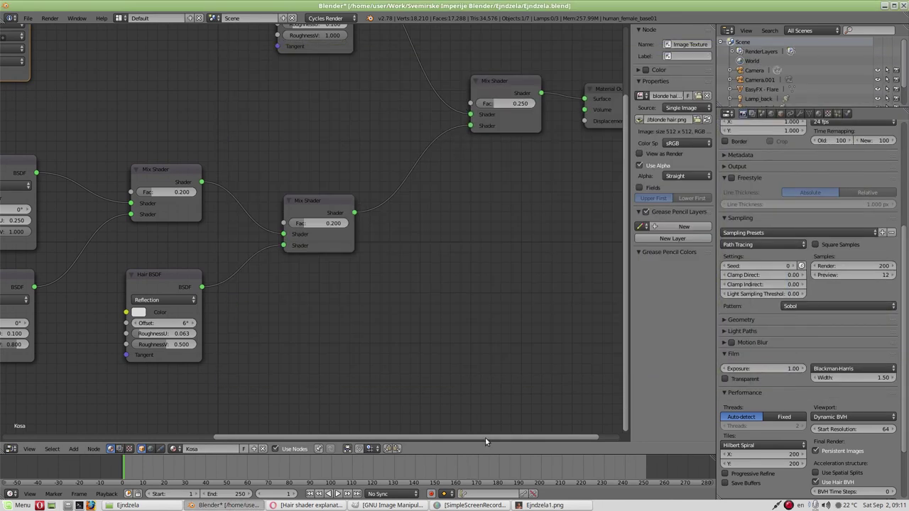
Open the Ejndzela1.png blonde render and the red-streaked Ejndzela.png render from the folder
{"action": "left_click", "coordinate": [166, 506]}
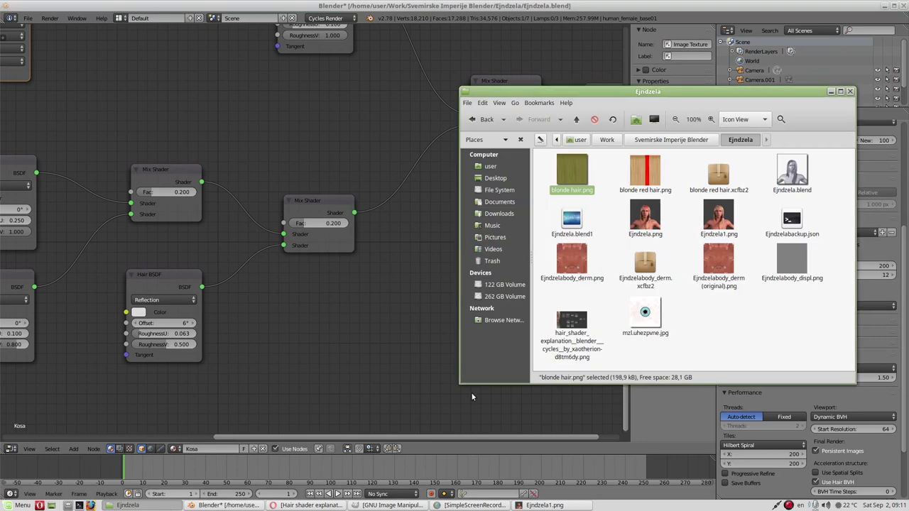
{"action": "double_click", "coordinate": [724, 215]}
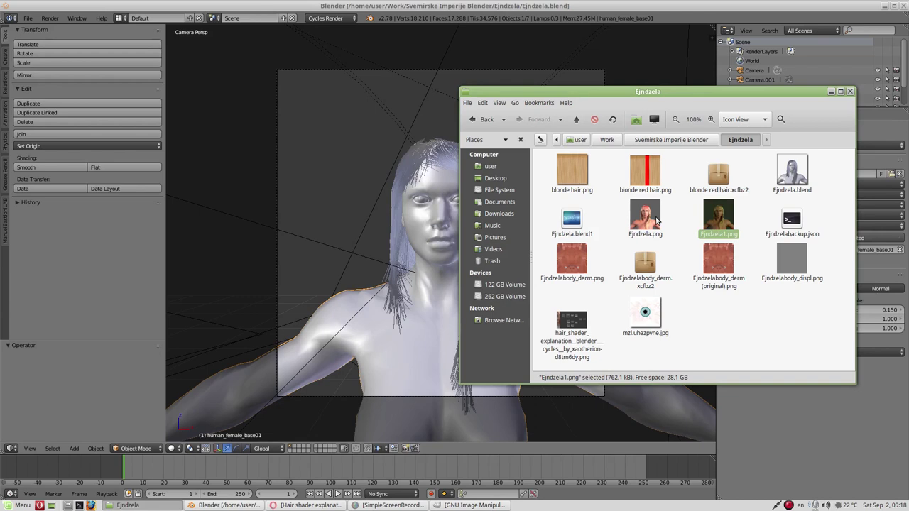
{"action": "double_click", "coordinate": [649, 216]}
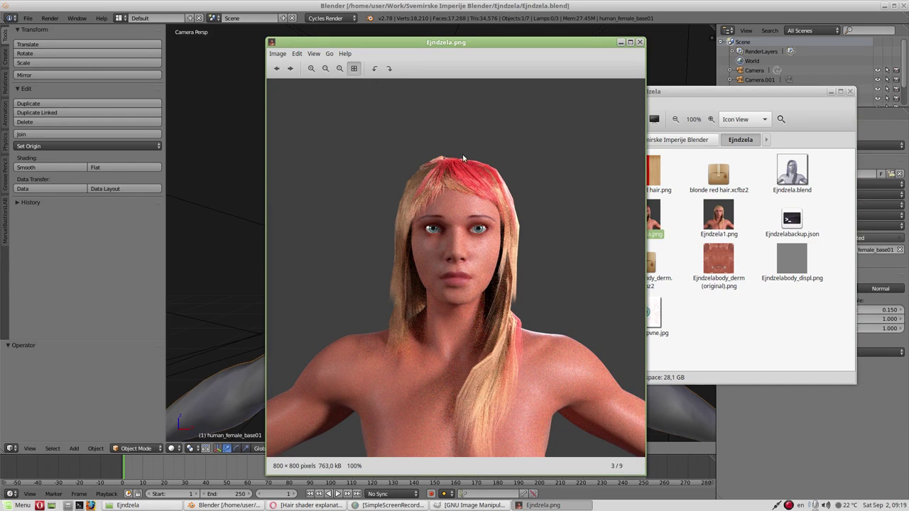
Preview the 512×512 blonde red hair.png texture, close it, and switch to GIMP
{"action": "left_click", "coordinate": [654, 216]}
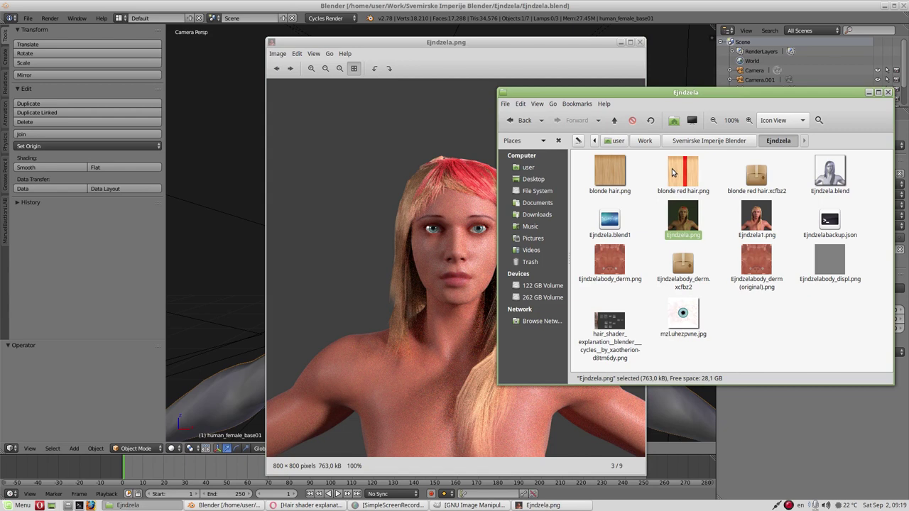
{"action": "double_click", "coordinate": [673, 172]}
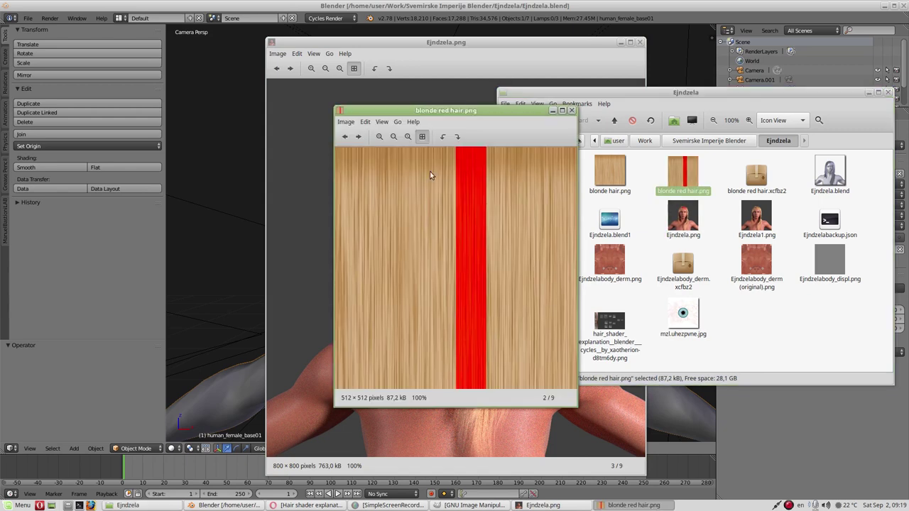
{"action": "left_click", "coordinate": [571, 112]}
{"action": "left_click", "coordinate": [473, 504]}
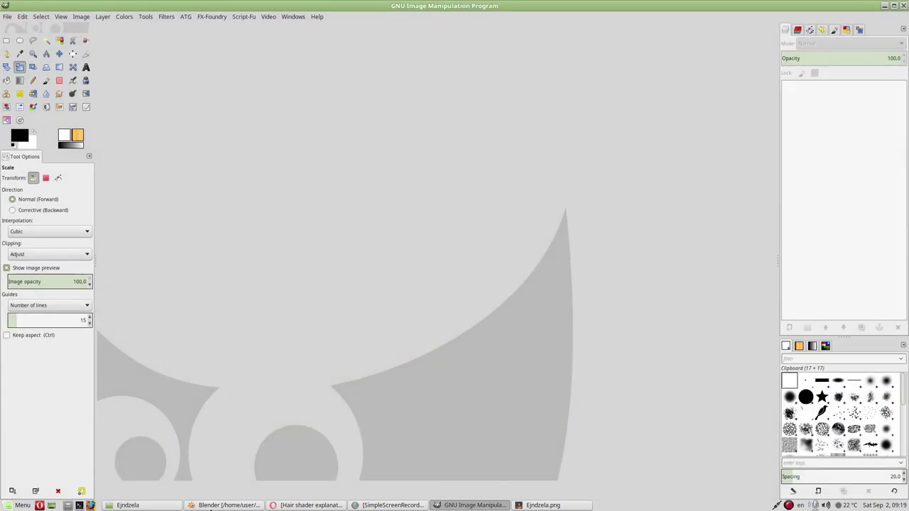
Open blonde red hair.xcfbz2 in GIMP, toggle the red streak layer, and zoom in on the stripe
{"action": "left_click", "coordinate": [133, 505]}
{"action": "left_click_drag", "start_coordinate": [675, 153], "coordinate": [234, 244]}
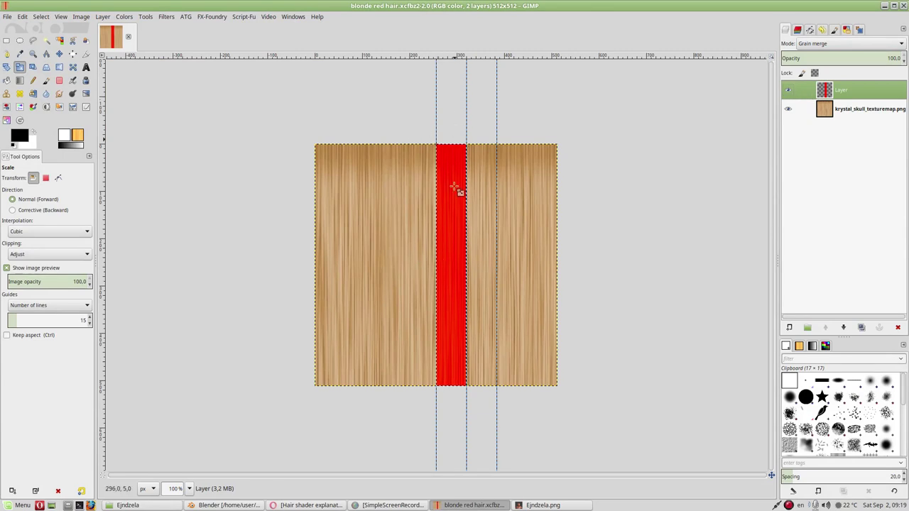
{"action": "left_click", "coordinate": [788, 90]}
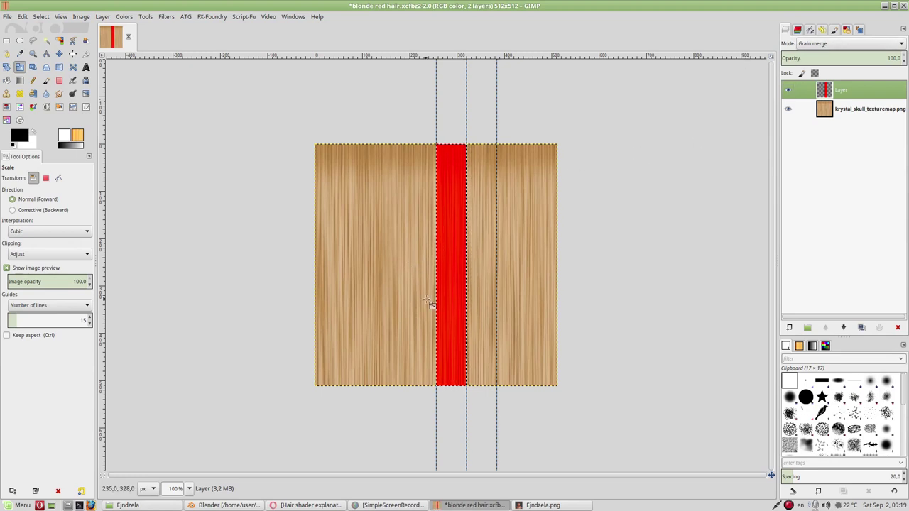
{"action": "scroll", "coordinate": [455, 305], "scroll_direction": "up", "scroll_amount": 5, "text": "ctrl"}
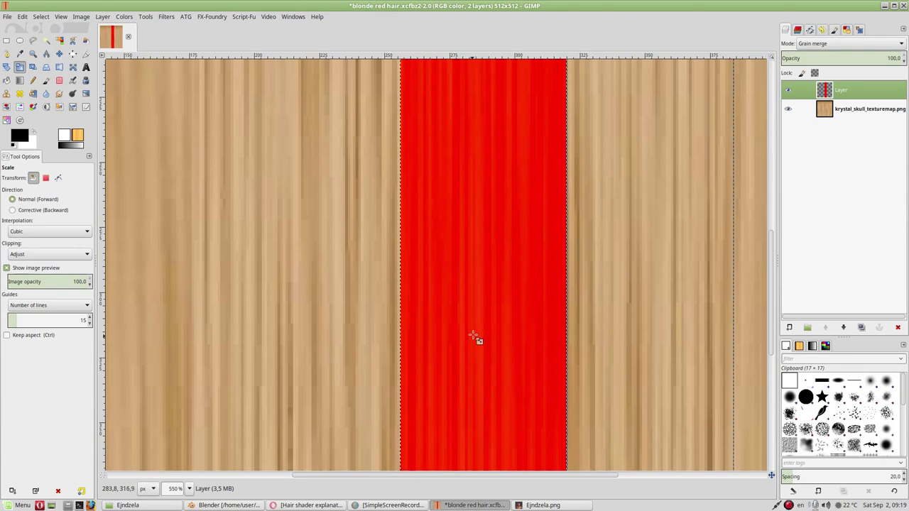
Try Color and then Burn blend modes on the red streak layer
{"action": "left_click", "coordinate": [850, 46]}
{"action": "scroll", "coordinate": [842, 74], "scroll_direction": "up", "scroll_amount": 2}
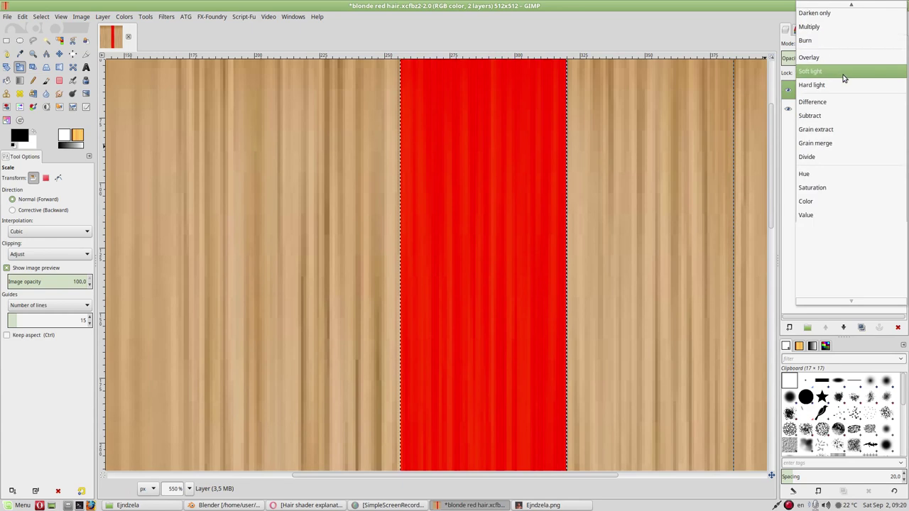
{"action": "left_click", "coordinate": [836, 200]}
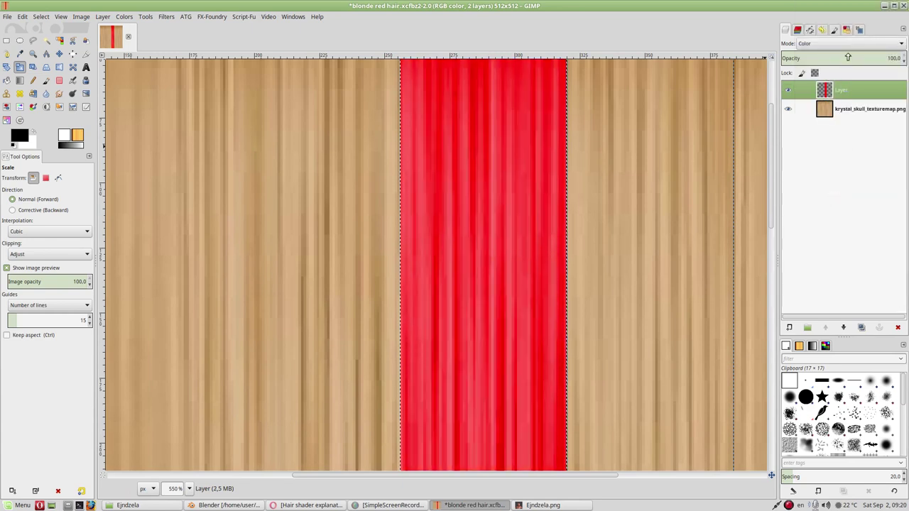
{"action": "left_click", "coordinate": [848, 44]}
{"action": "scroll", "coordinate": [843, 142], "scroll_direction": "up", "scroll_amount": 1}
{"action": "scroll", "coordinate": [843, 142], "scroll_direction": "up", "scroll_amount": 2}
{"action": "scroll", "coordinate": [843, 141], "scroll_direction": "up", "scroll_amount": 2}
{"action": "scroll", "coordinate": [843, 142], "scroll_direction": "up", "scroll_amount": 2}
{"action": "left_click", "coordinate": [836, 121]}
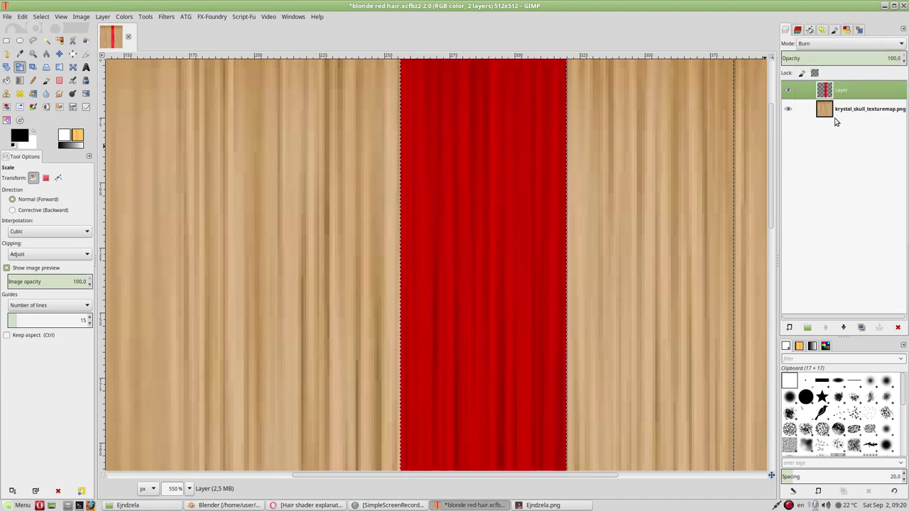
Set the red streak layer back to Normal with opacity around 64
{"action": "left_click", "coordinate": [842, 44]}
{"action": "scroll", "coordinate": [844, 139], "scroll_direction": "up", "scroll_amount": 2}
{"action": "scroll", "coordinate": [843, 139], "scroll_direction": "up", "scroll_amount": 3}
{"action": "left_click", "coordinate": [826, 40]}
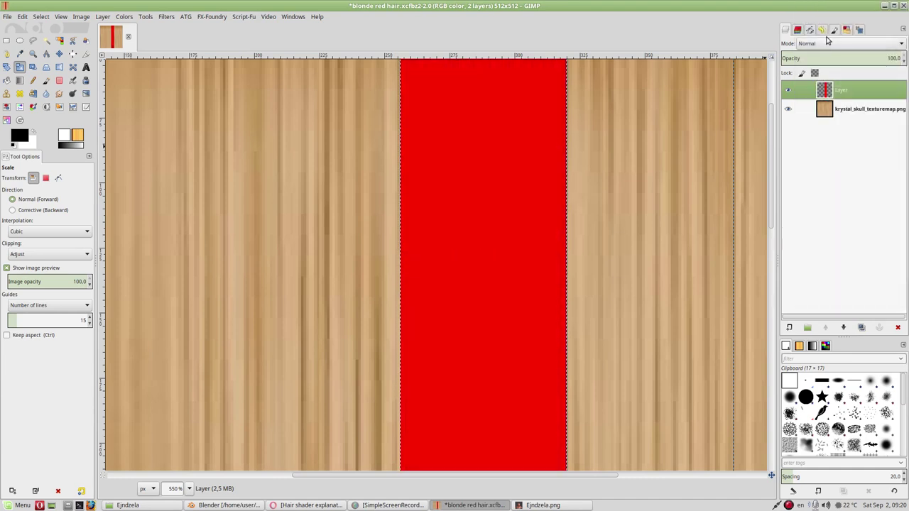
{"action": "left_click_drag", "start_coordinate": [828, 58], "coordinate": [861, 58]}
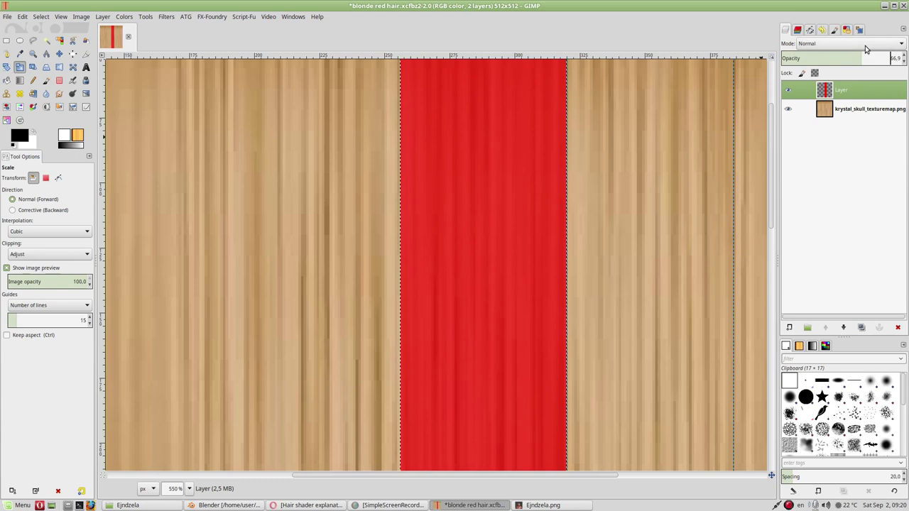
Switch the streak layer to Grain merge at 100 opacity, then close the image discarding changes
{"action": "left_click", "coordinate": [864, 47]}
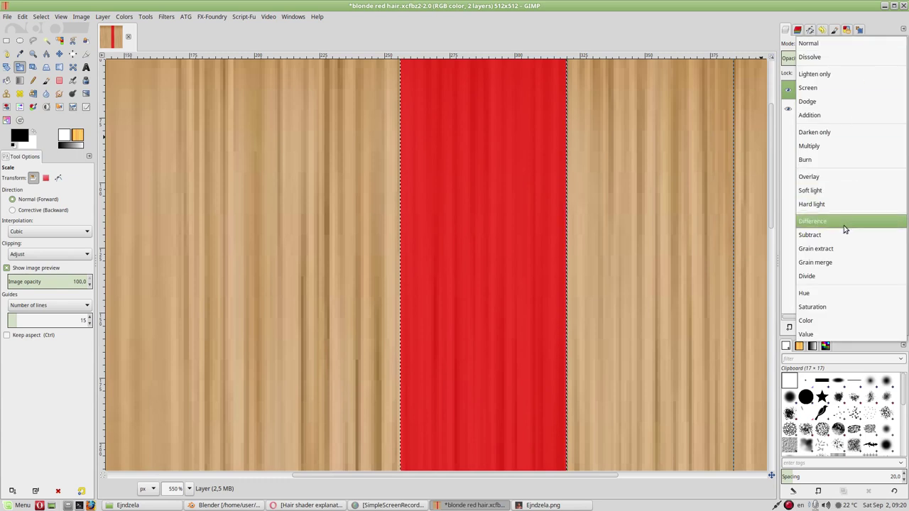
{"action": "left_click", "coordinate": [839, 262]}
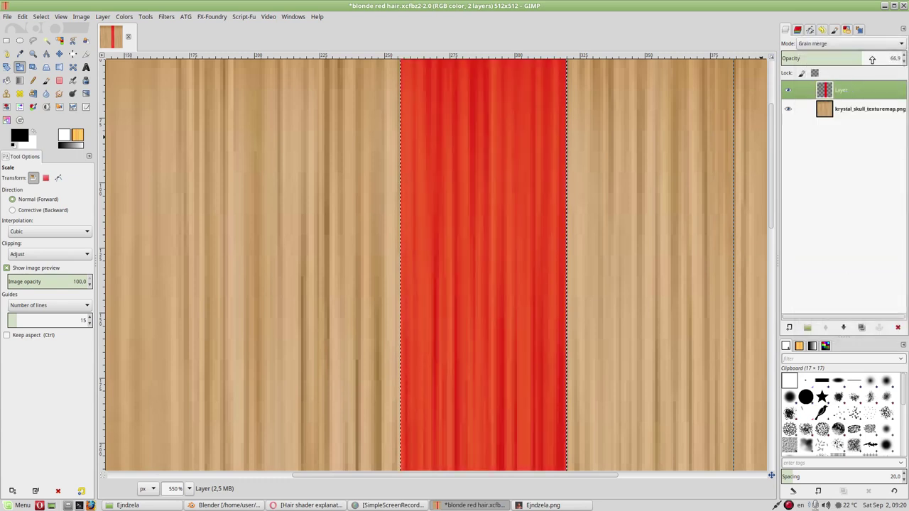
{"action": "left_click_drag", "start_coordinate": [872, 59], "coordinate": [905, 59]}
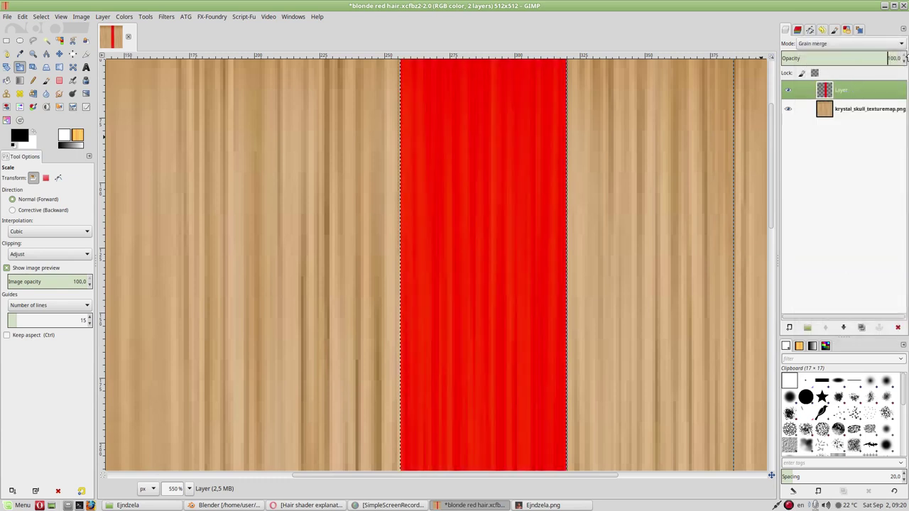
{"action": "left_click", "coordinate": [128, 37]}
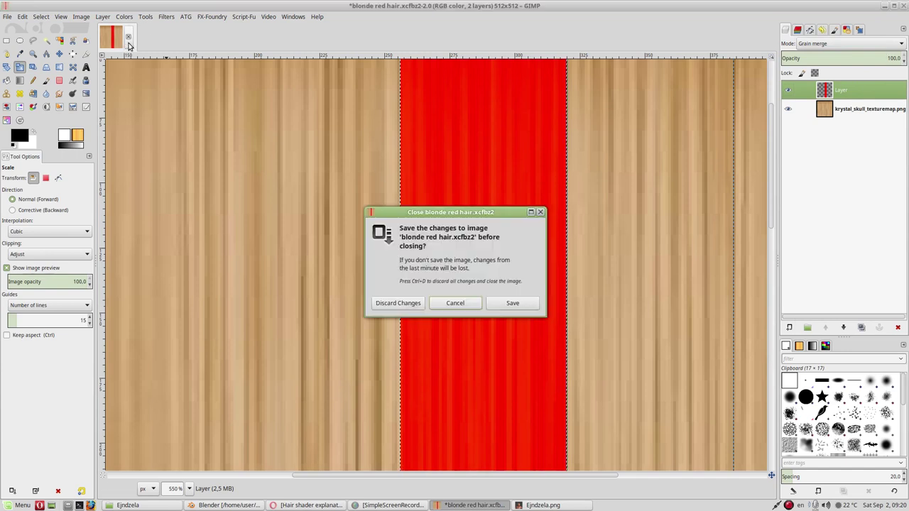
{"action": "left_click", "coordinate": [382, 303]}
Preview blonde red hair.png in Image Viewer, close it, and return to Blender
{"action": "left_click", "coordinate": [885, 7]}
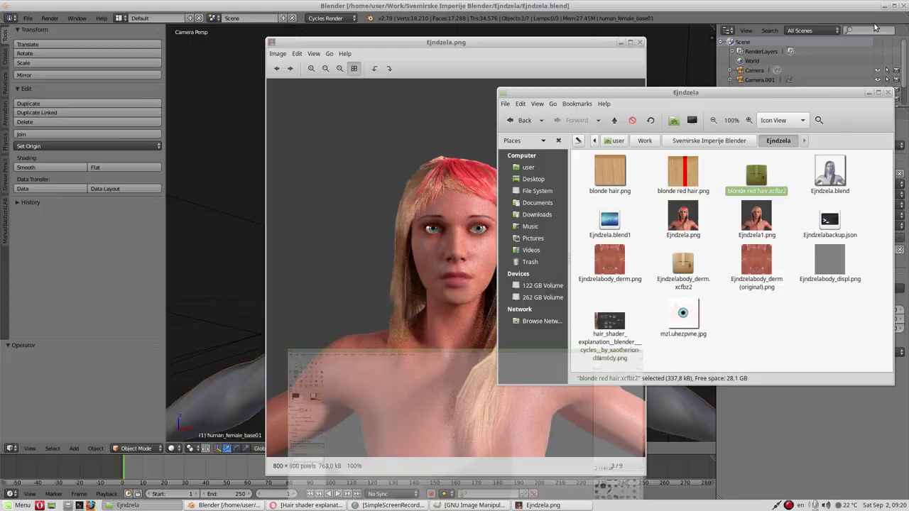
{"action": "double_click", "coordinate": [691, 186]}
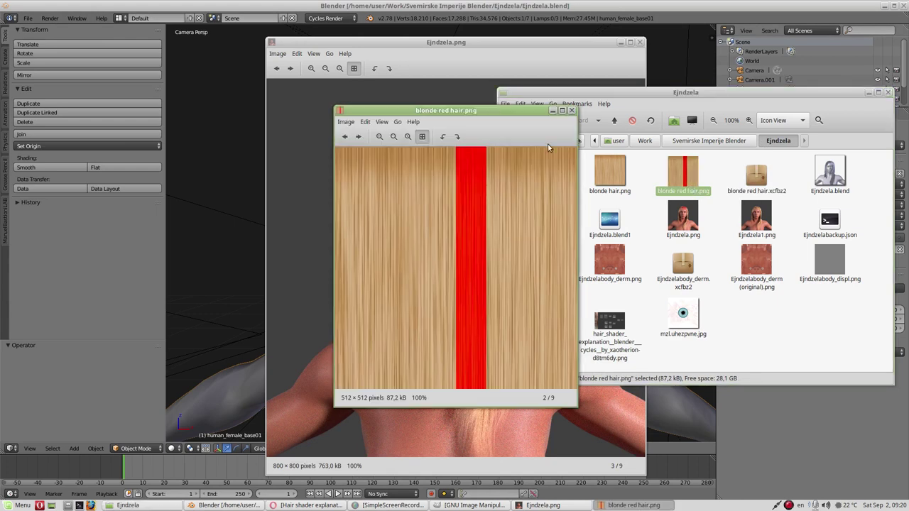
{"action": "left_click", "coordinate": [571, 110]}
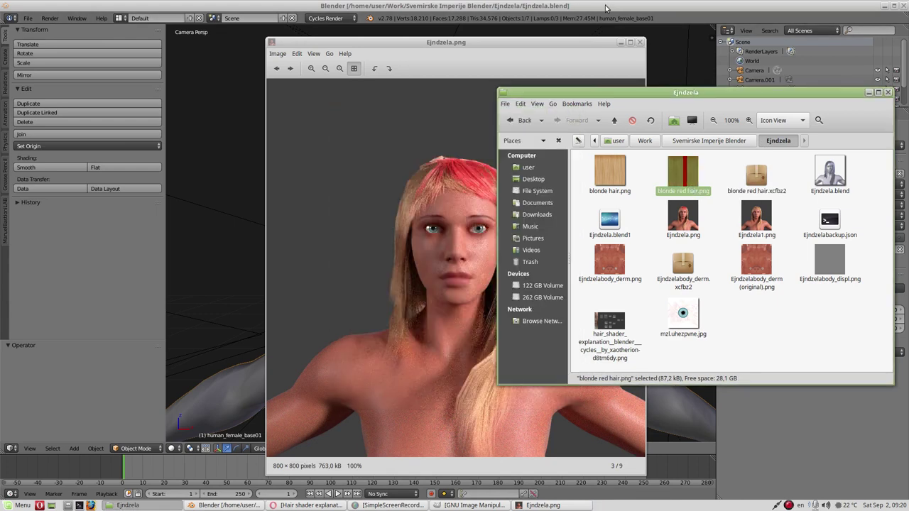
{"action": "left_click", "coordinate": [606, 8]}
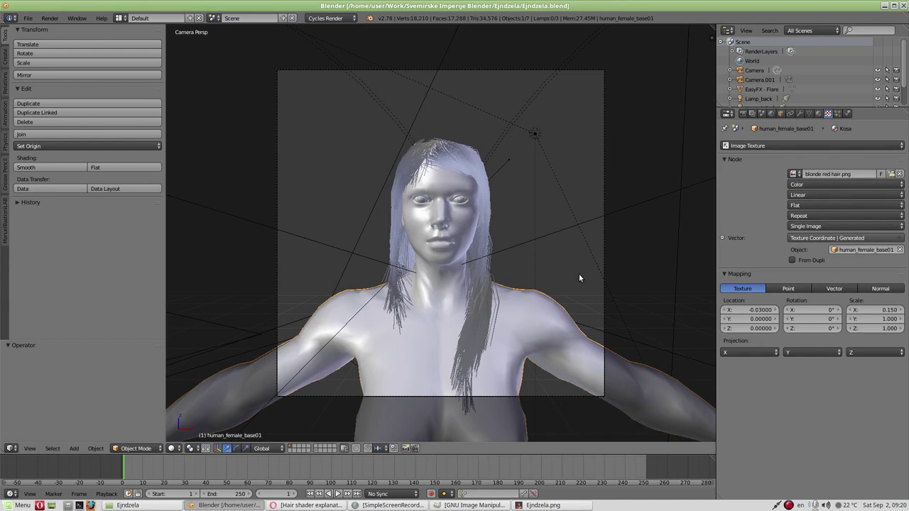
Switch the mapping to Point with Location X 0 and Scale X 1
{"action": "left_click", "coordinate": [784, 291]}
{"action": "left_click", "coordinate": [755, 310]}
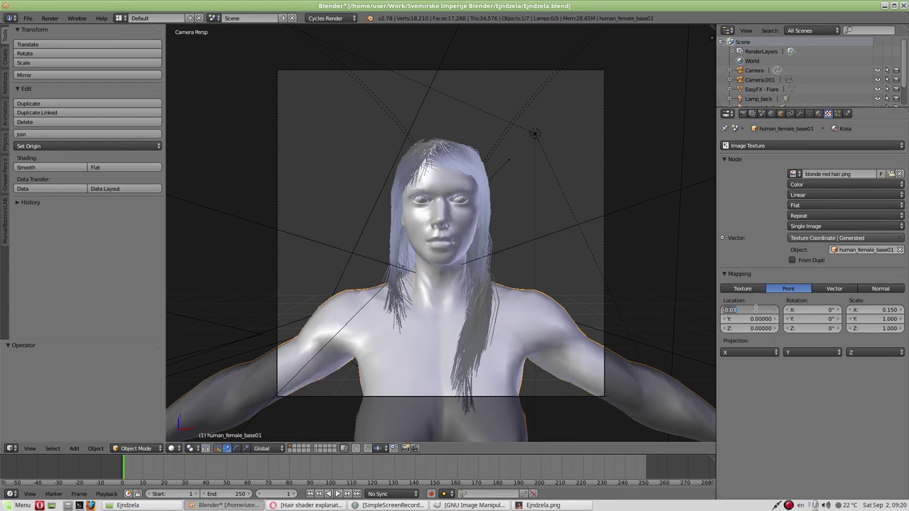
{"action": "type", "text": "0"}
{"action": "key", "text": "Return"}
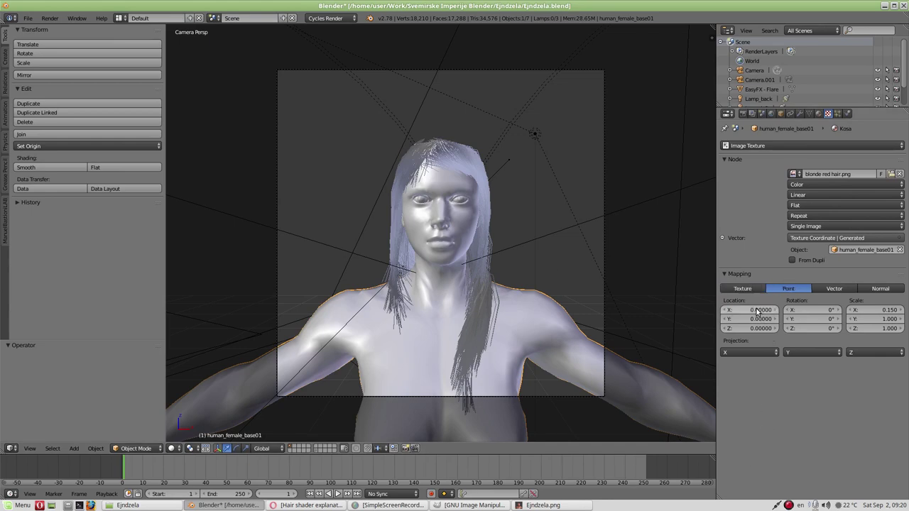
{"action": "left_click", "coordinate": [863, 311]}
{"action": "type", "text": "1"}
{"action": "key", "text": "Return"}
Switch the mapping back to Texture with Scale X 0.150
{"action": "left_click", "coordinate": [746, 293]}
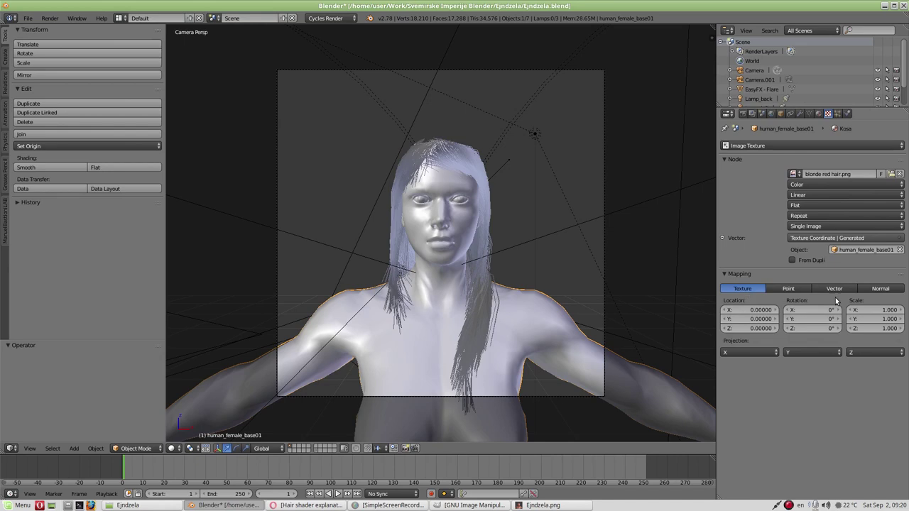
{"action": "left_click", "coordinate": [864, 311]}
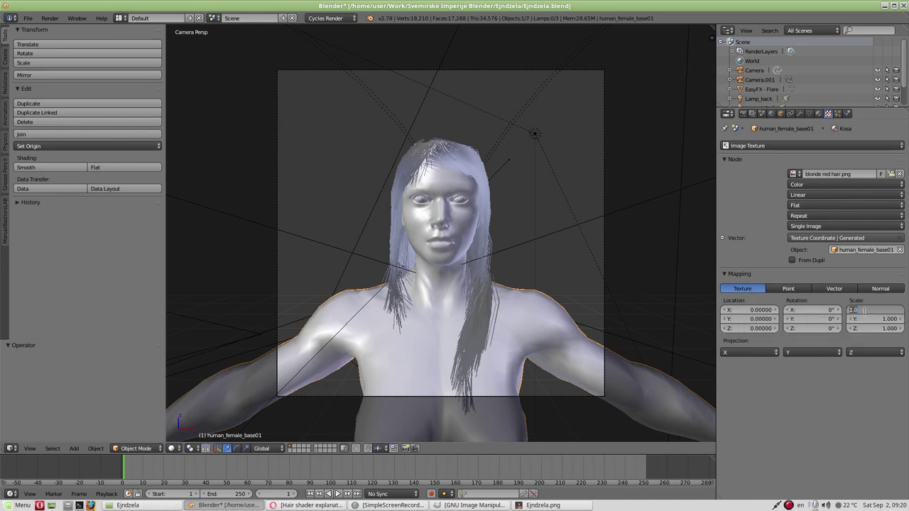
{"action": "type", "text": "150"}
{"action": "key", "text": "Return"}
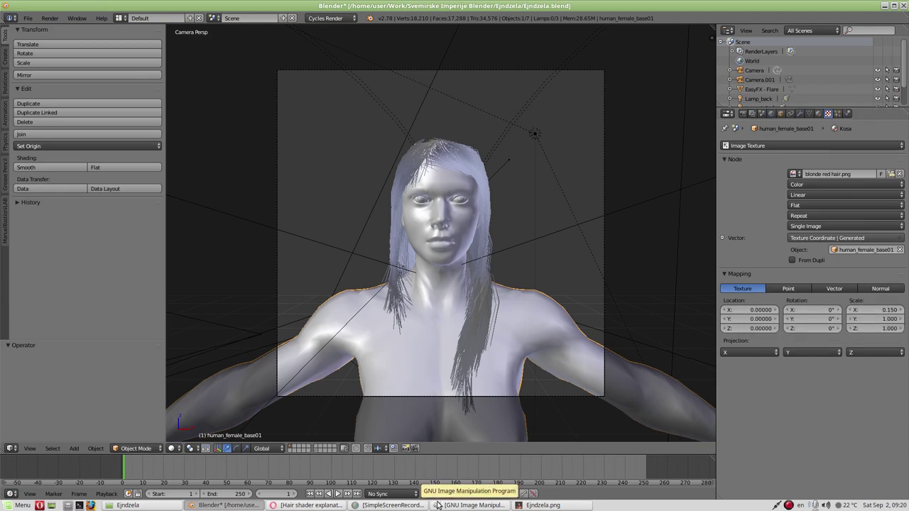
{"action": "left_click", "coordinate": [472, 505]}
Import blonde red hair.png from the Ejndzela folder into GIMP
{"action": "left_click", "coordinate": [178, 504]}
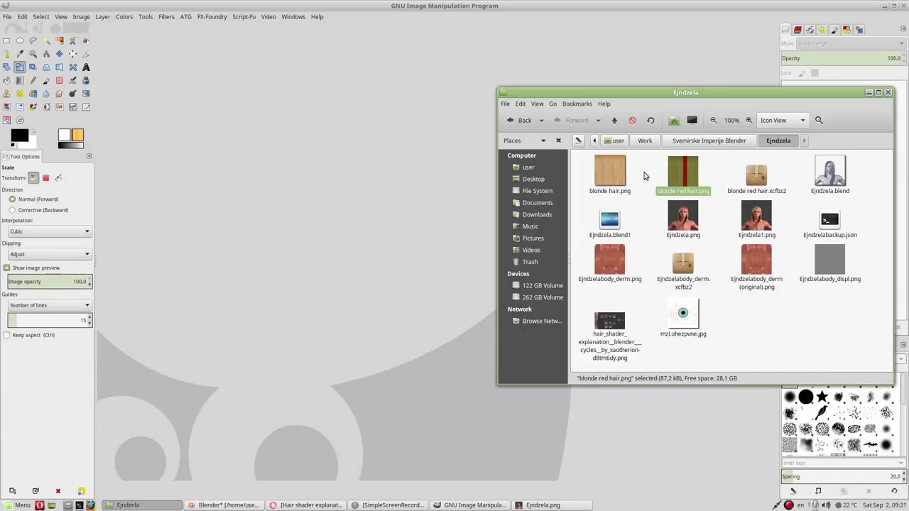
{"action": "left_click", "coordinate": [601, 174]}
{"action": "mouse_move", "coordinate": [694, 174]}
{"action": "left_mouse_down"}
{"action": "mouse_move", "coordinate": [301, 199]}
{"action": "mouse_move", "coordinate": [376, 199]}
{"action": "left_mouse_up"}
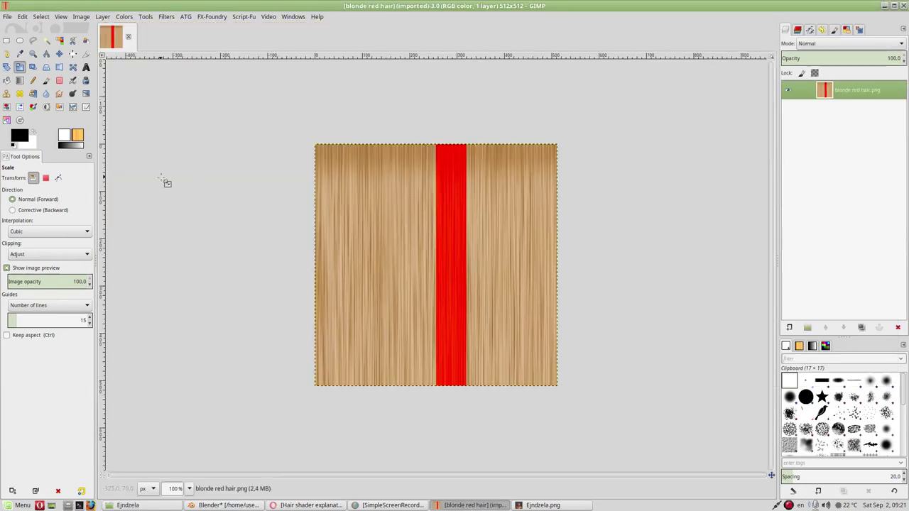
Preview scaling the hair texture narrower, then cancel leaving it unscaled
{"action": "left_click", "coordinate": [475, 272]}
{"action": "left_click_drag", "start_coordinate": [558, 266], "coordinate": [390, 262]}
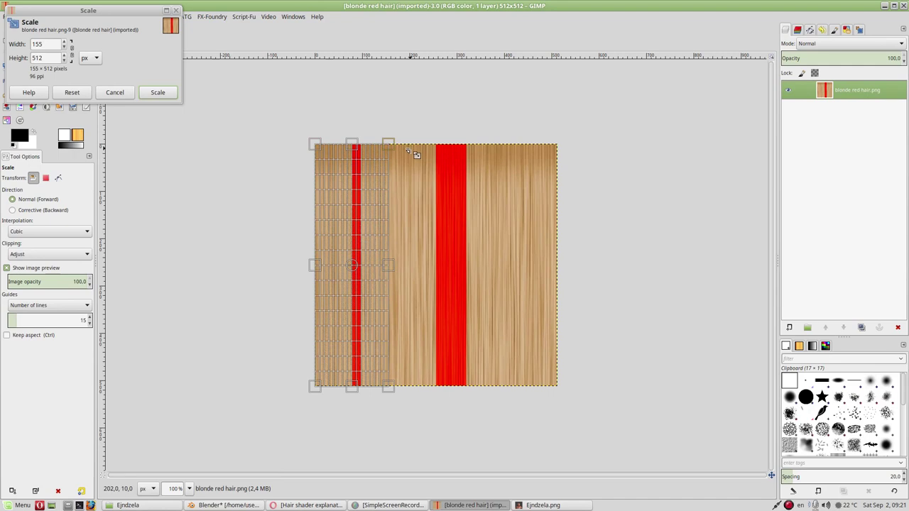
{"action": "left_click", "coordinate": [117, 93]}
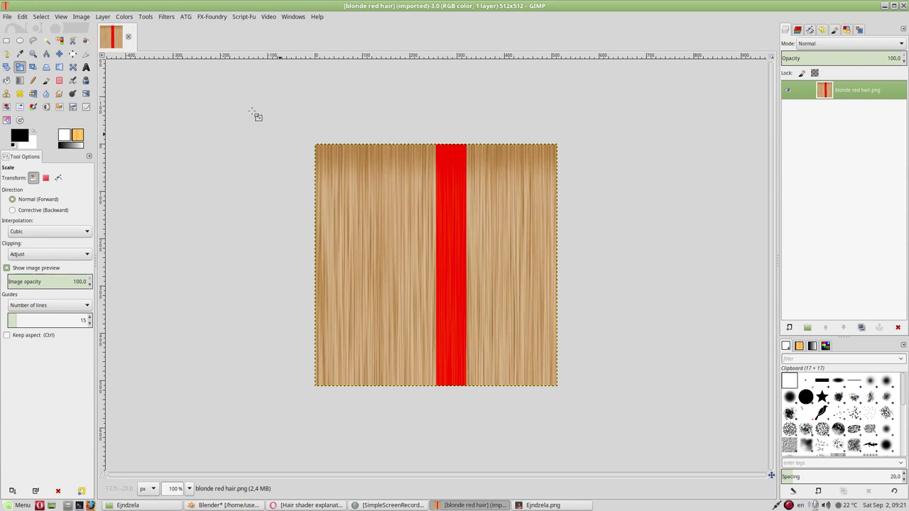
Back in Blender, toggle the mapping type to Point and back to Texture
{"action": "left_click", "coordinate": [883, 6]}
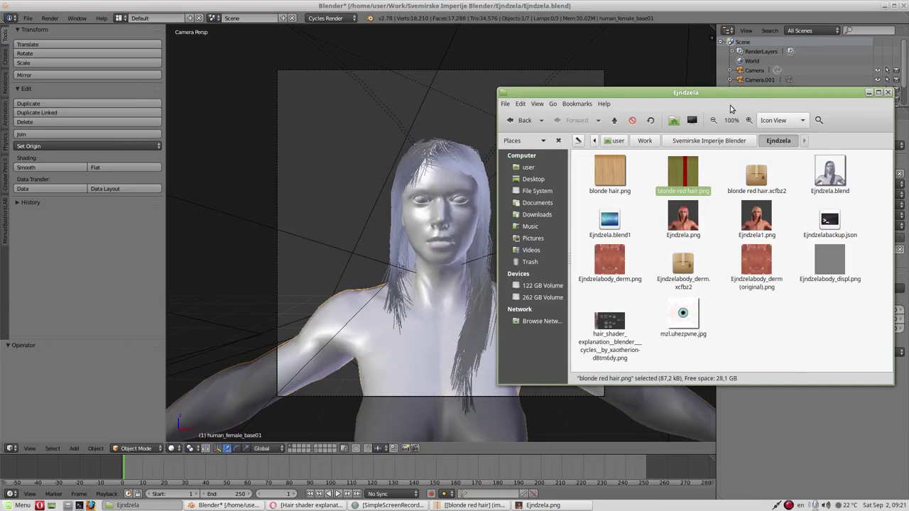
{"action": "left_click", "coordinate": [657, 20]}
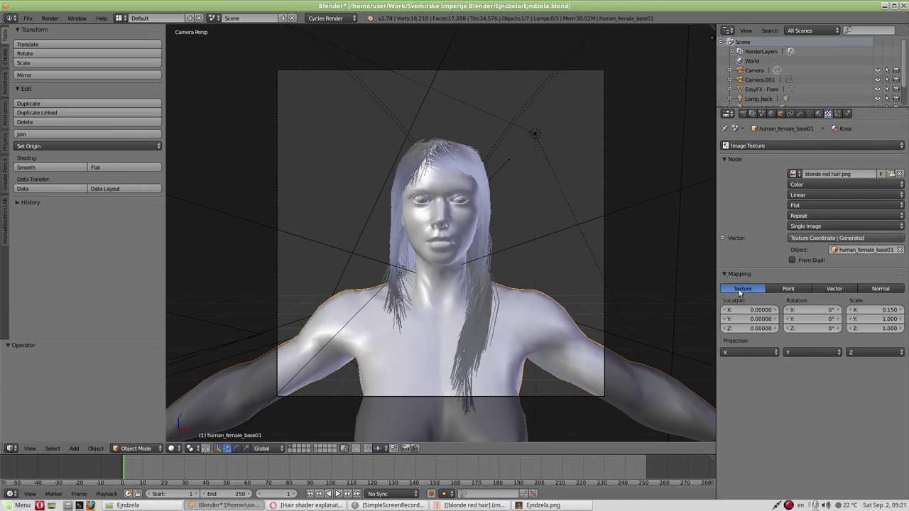
{"action": "left_click", "coordinate": [781, 291]}
{"action": "left_click", "coordinate": [758, 291]}
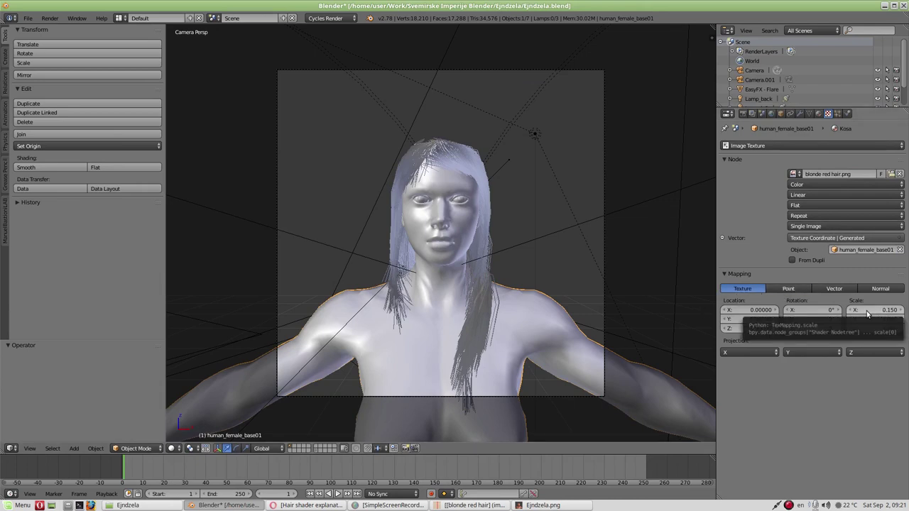
Undo the X location change and reset the X location offset to 0
{"action": "key", "text": "ctrl+z"}
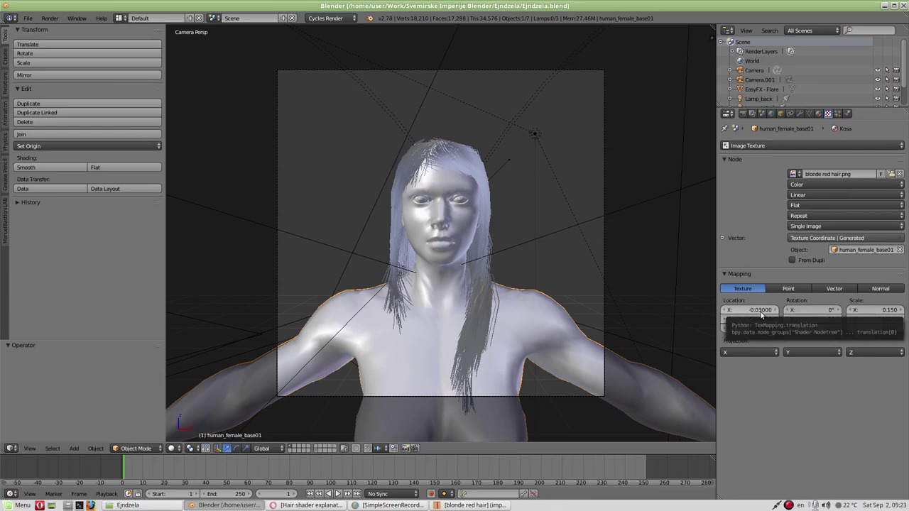
{"action": "left_click", "coordinate": [758, 313]}
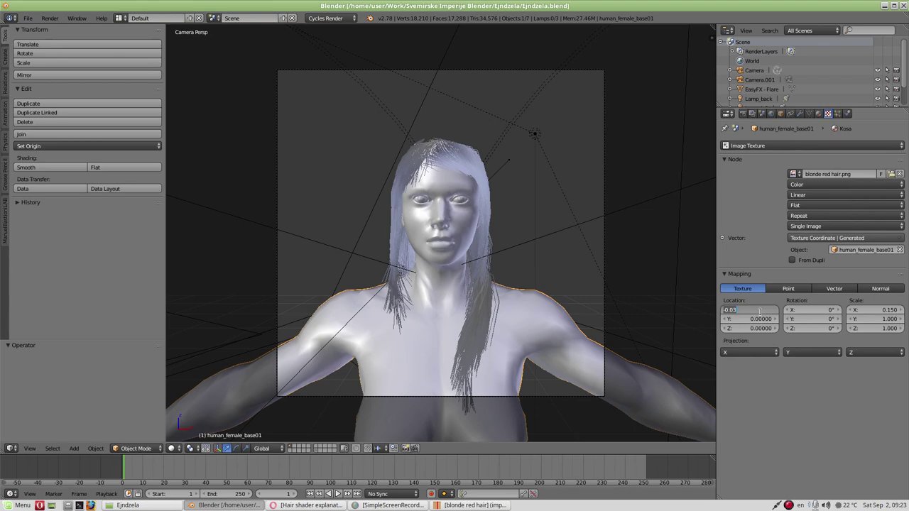
{"action": "key", "text": "BackSpace"}
{"action": "key", "text": "Return"}
{"action": "left_click", "coordinate": [762, 312]}
{"action": "type", "text": "0"}
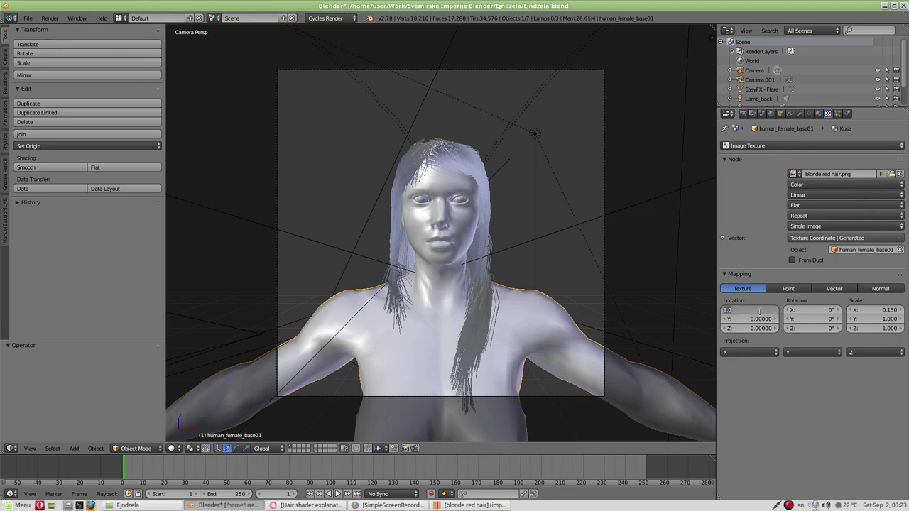
{"action": "key", "text": "Return"}
Set the mapping's X location offset to -0.03
{"action": "left_click", "coordinate": [761, 314]}
{"action": "key", "text": "BackSpace"}
{"action": "type", "text": "3"}
{"action": "key", "text": "Return"}
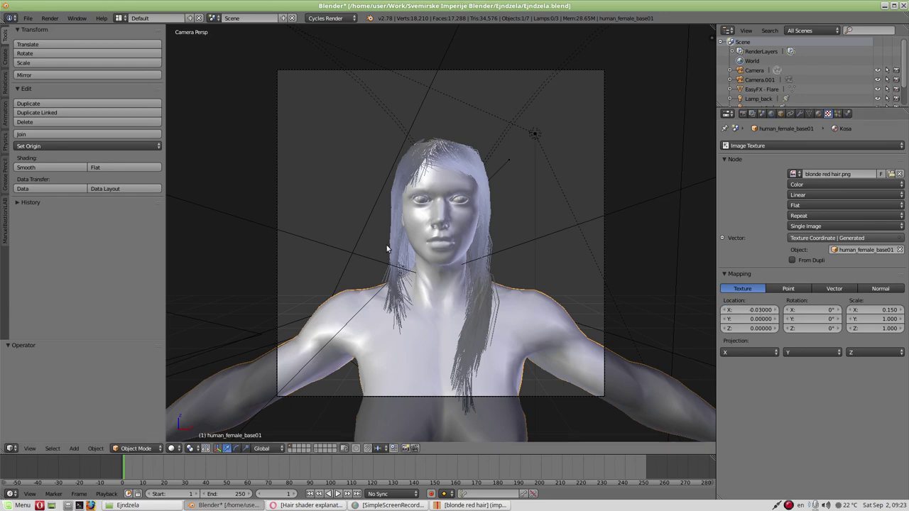
{"action": "left_click", "coordinate": [742, 113]}
Lower the render samples from 200 to 20
{"action": "left_click", "coordinate": [865, 265]}
{"action": "key", "text": "BackSpace"}
{"action": "key", "text": "Return"}
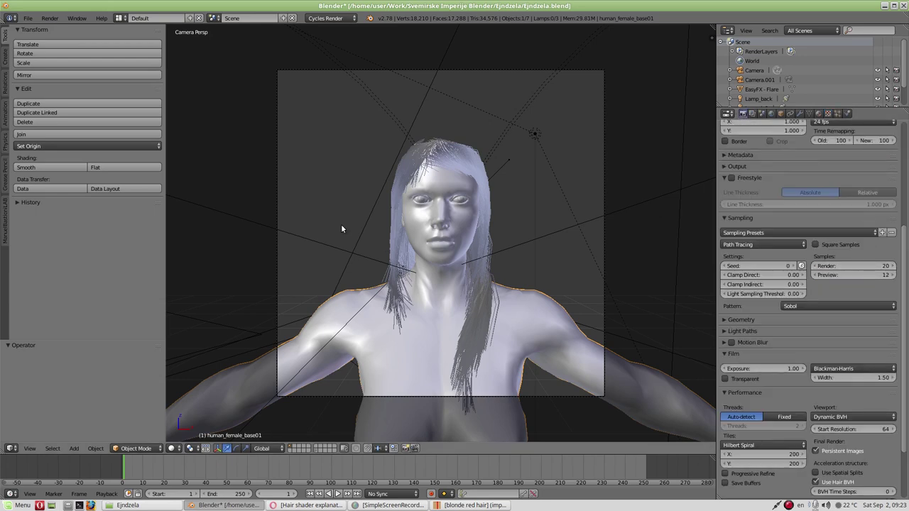
Start an F12 render and open the earlier Ejndzela.png render for comparison
{"action": "key", "text": "F12"}
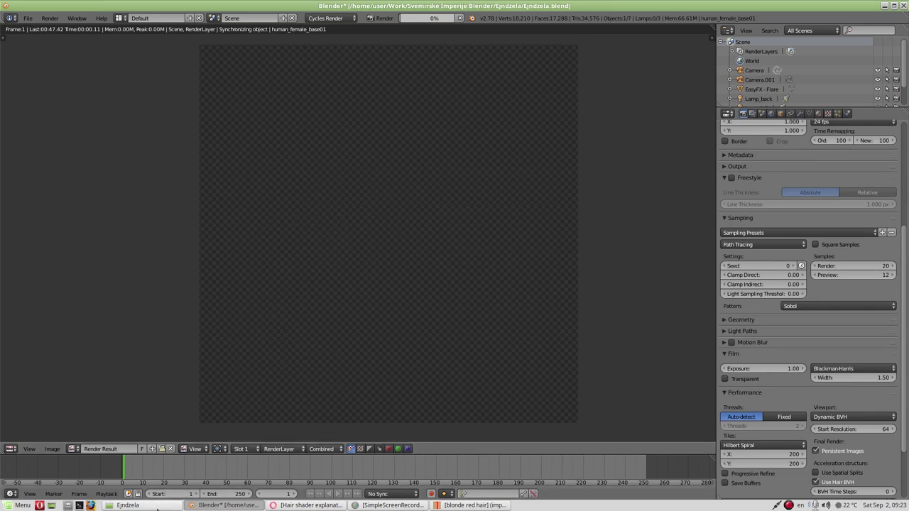
{"action": "left_click", "coordinate": [128, 505]}
{"action": "double_click", "coordinate": [683, 226]}
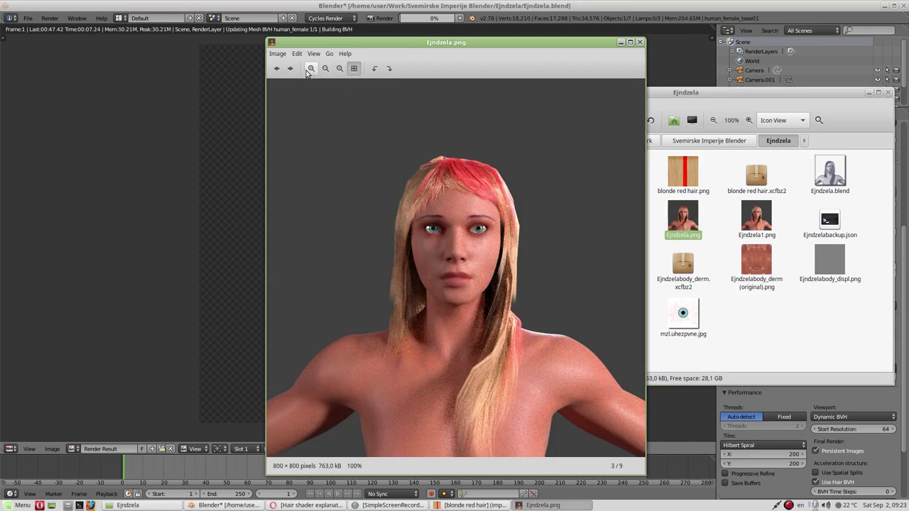
View Ejndzela1.png's plain blonde hair, close the viewer, and return to the Blender render
{"action": "left_click", "coordinate": [290, 69]}
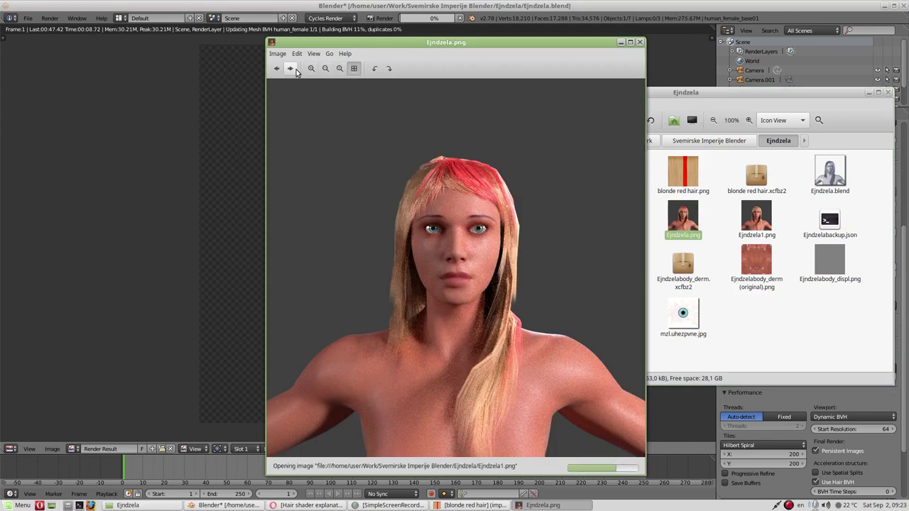
{"action": "left_click", "coordinate": [640, 42]}
{"action": "left_click", "coordinate": [634, 9]}
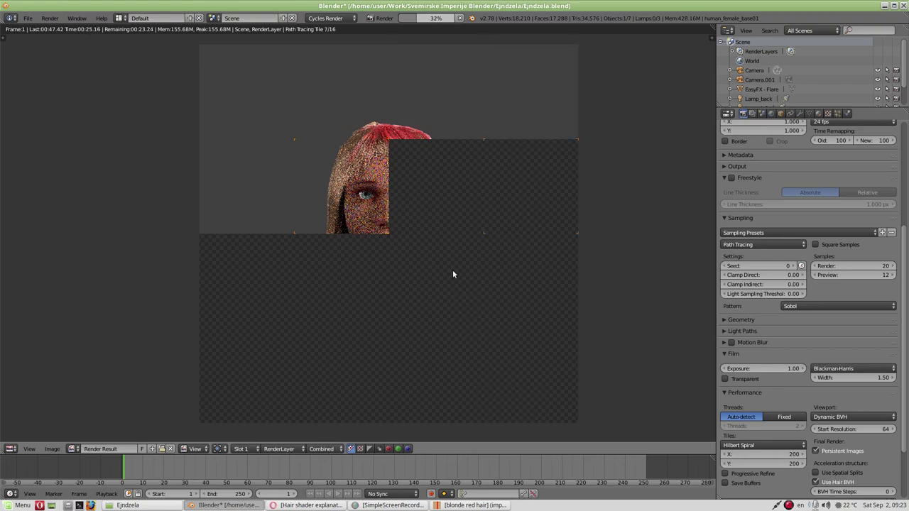
Cancel the render, switch the area back to 3D View, and open Ejndzela.png
{"action": "key", "text": "Escape"}
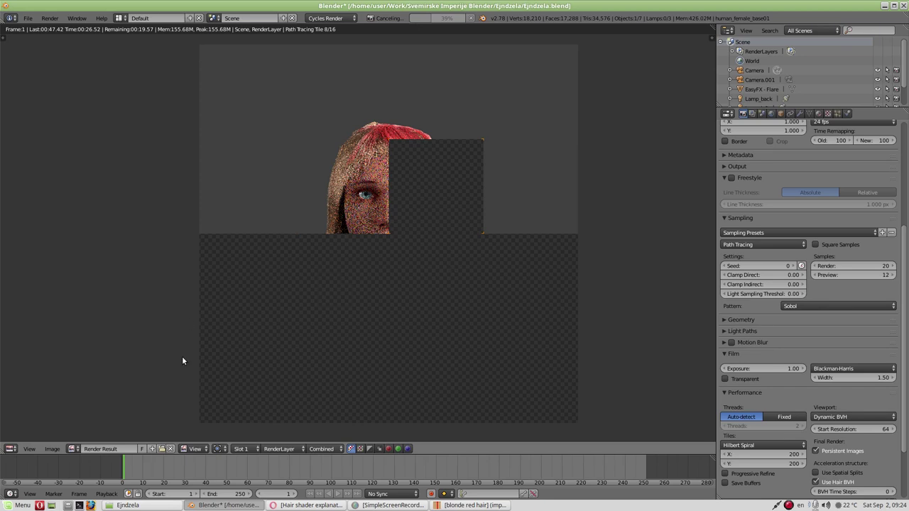
{"action": "left_click", "coordinate": [10, 449]}
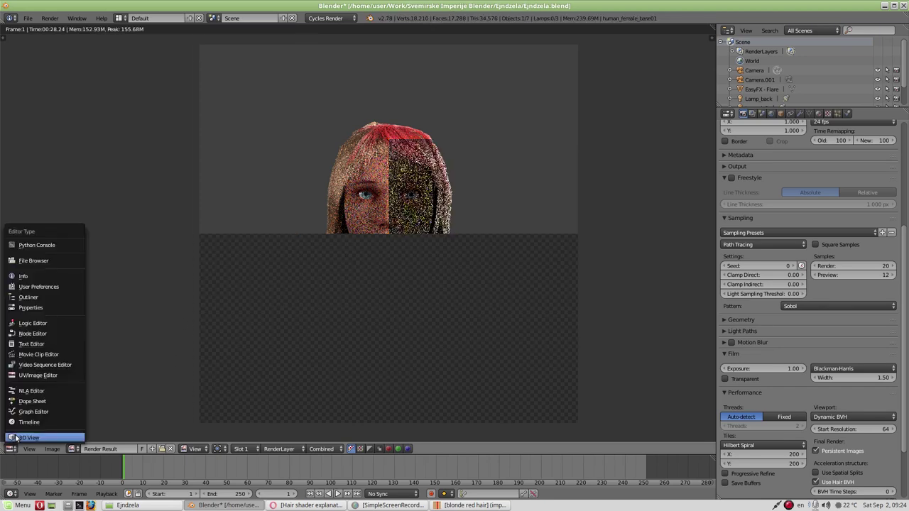
{"action": "left_click", "coordinate": [17, 438]}
{"action": "left_click", "coordinate": [164, 503]}
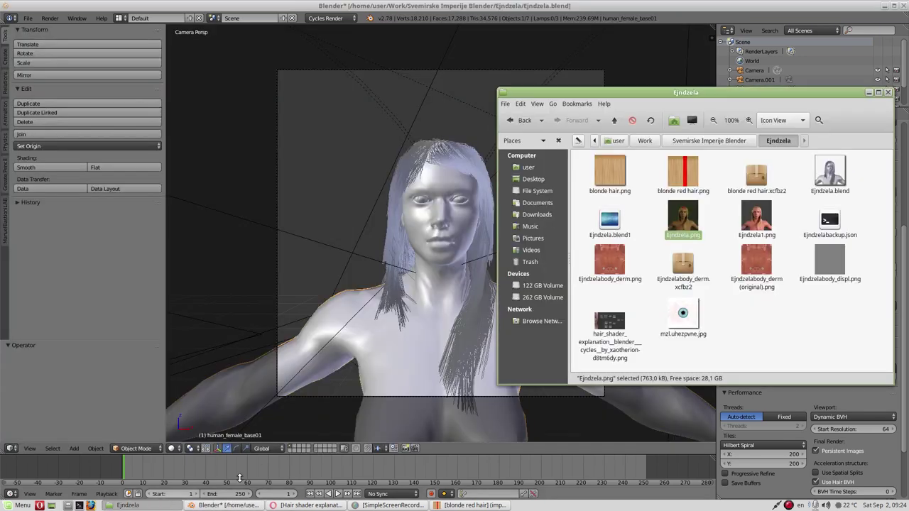
{"action": "double_click", "coordinate": [683, 217]}
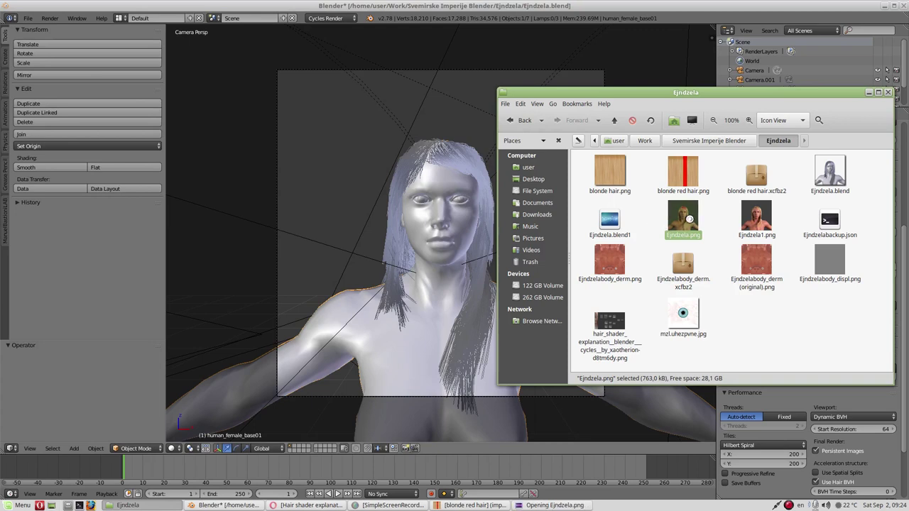